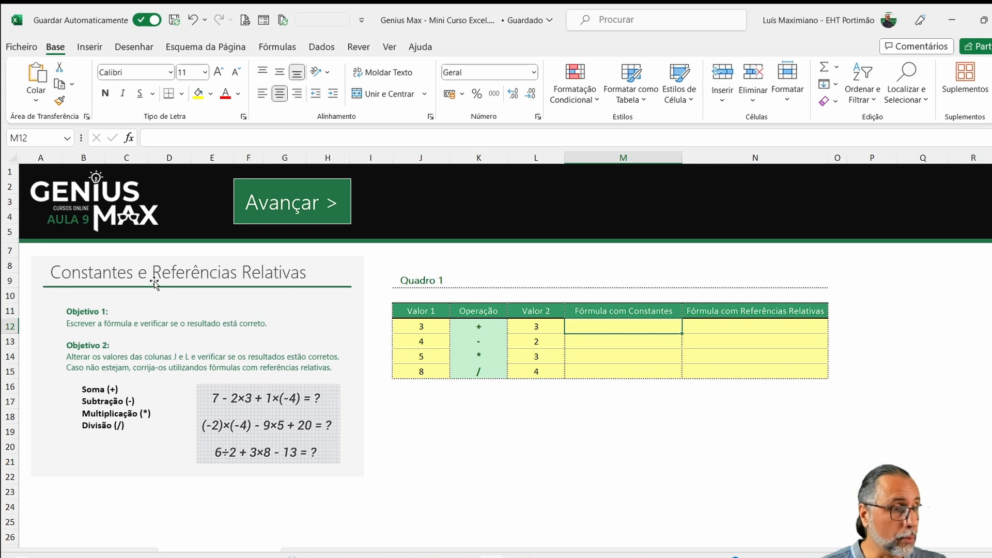
- Examine the operators in K12:K15 and the Valor 1 and Valor 2 entries in row 12 of Quadro 1
click(471, 327)
drag(471, 327, 476, 372)
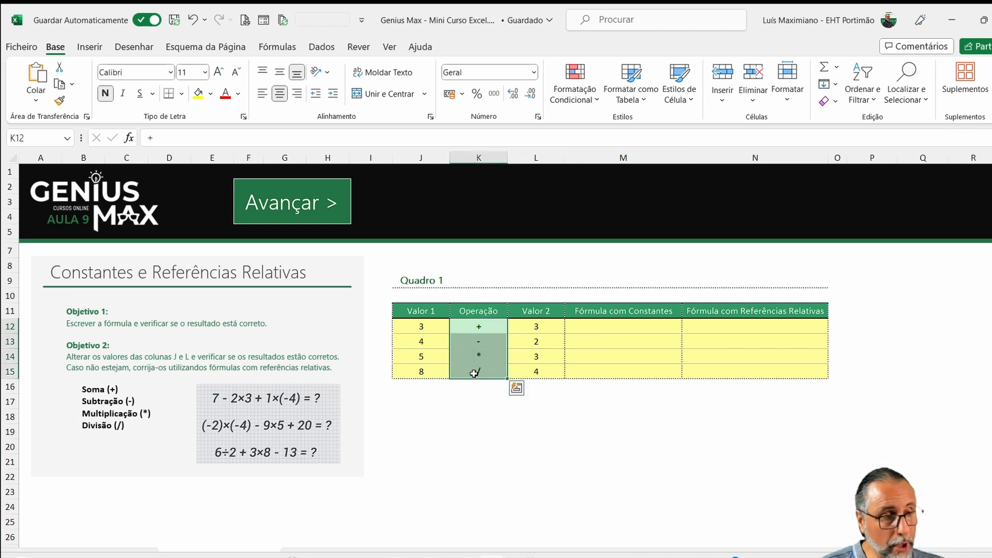
click(477, 332)
click(484, 341)
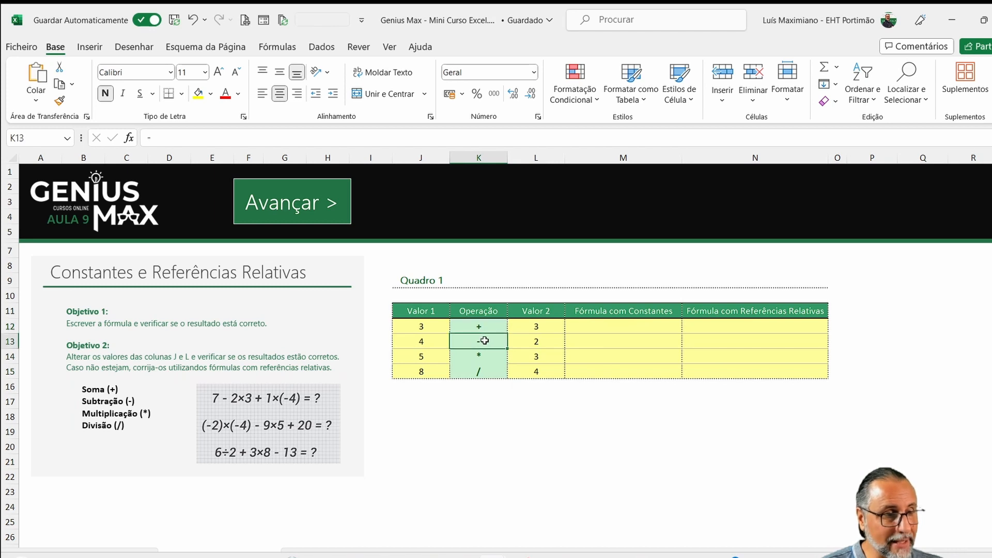
click(486, 354)
click(480, 371)
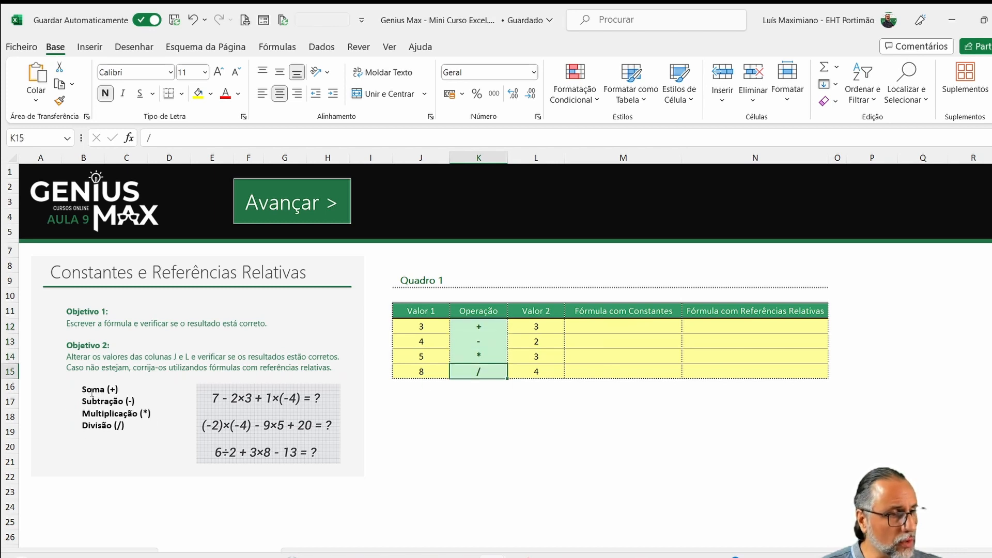
click(442, 330)
click(532, 325)
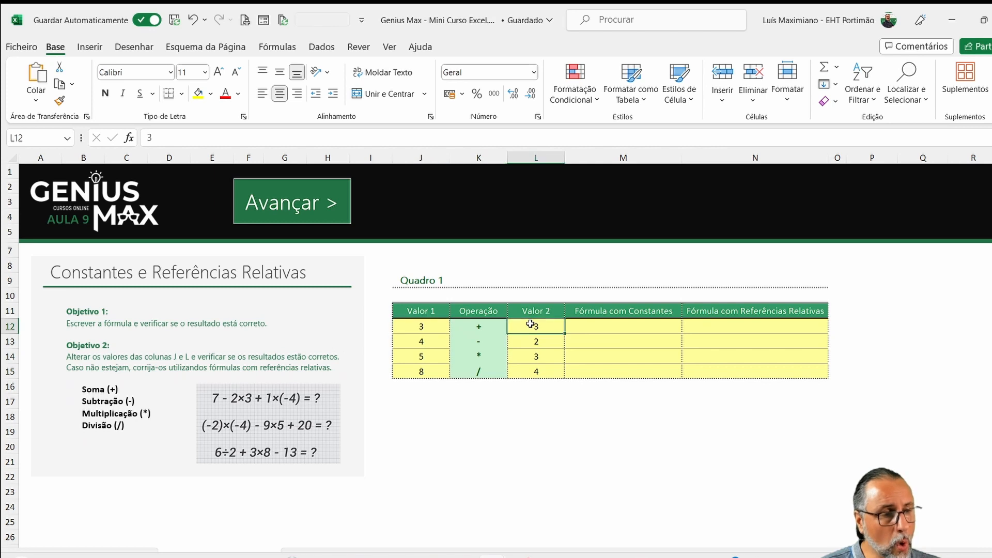
- Enter the constant formula =3+3 in cell M12 of the Fórmula com Constantes column
click(593, 325)
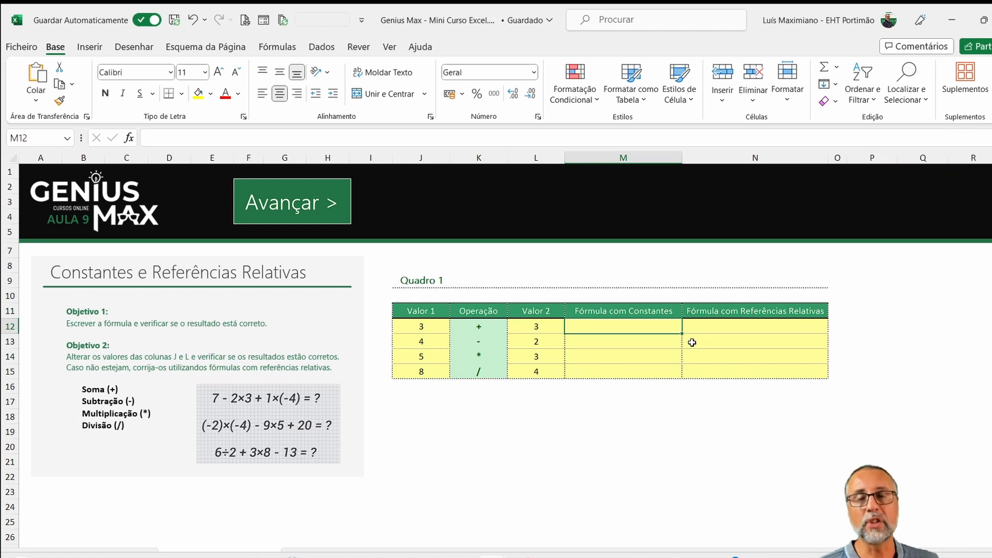
text(=)
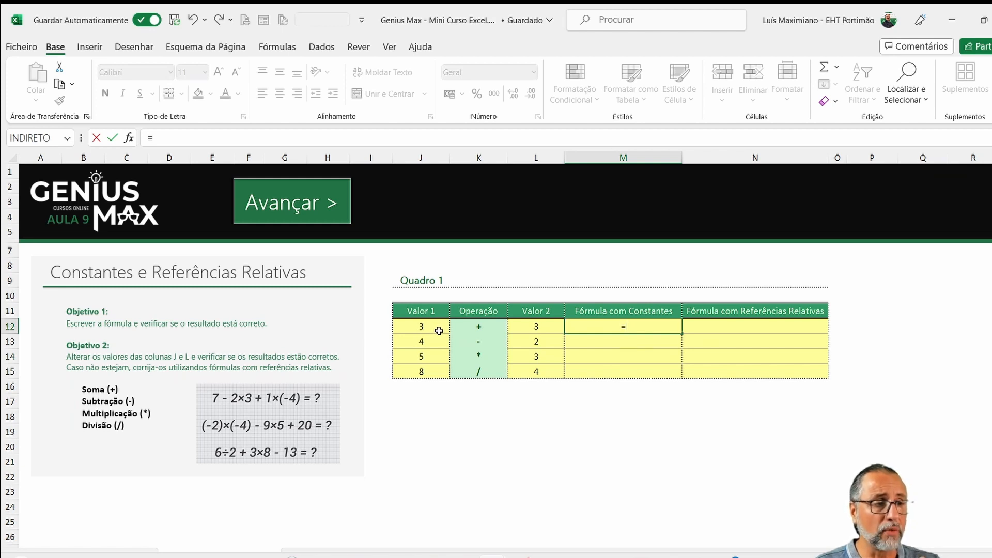
text(3+)
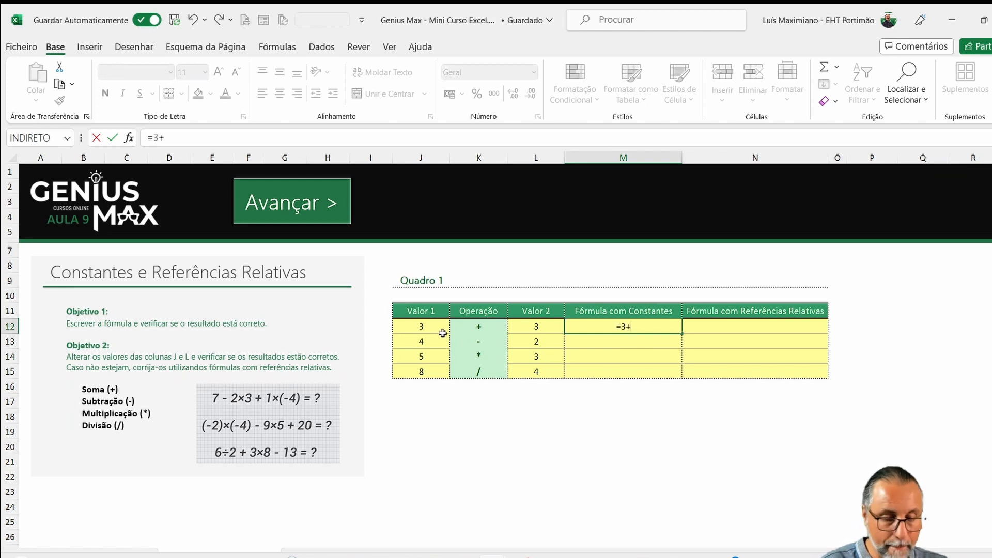
text(3)
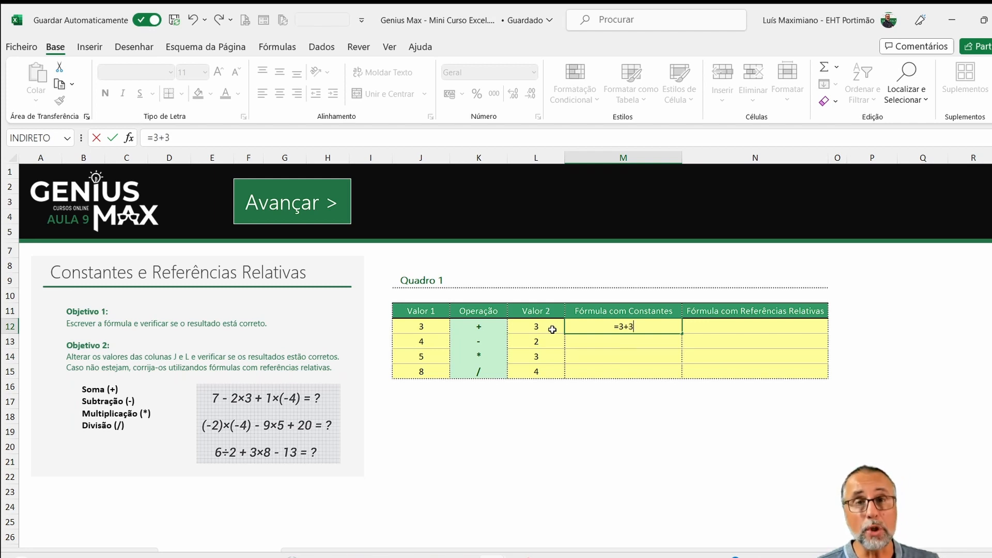
key(Return)
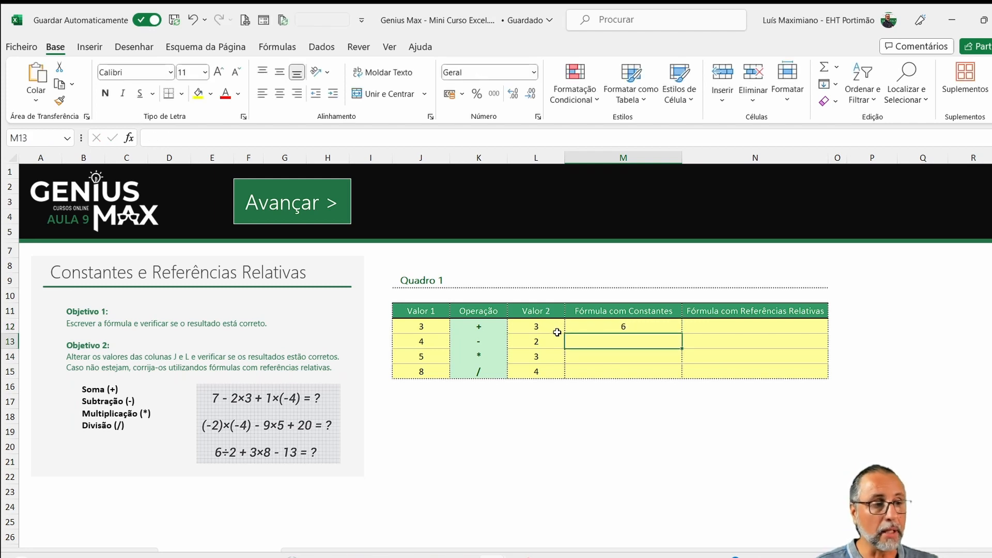
- Enter the constant formulas =4-2 in cell M13 and =5*3 in cell M14
text(=)
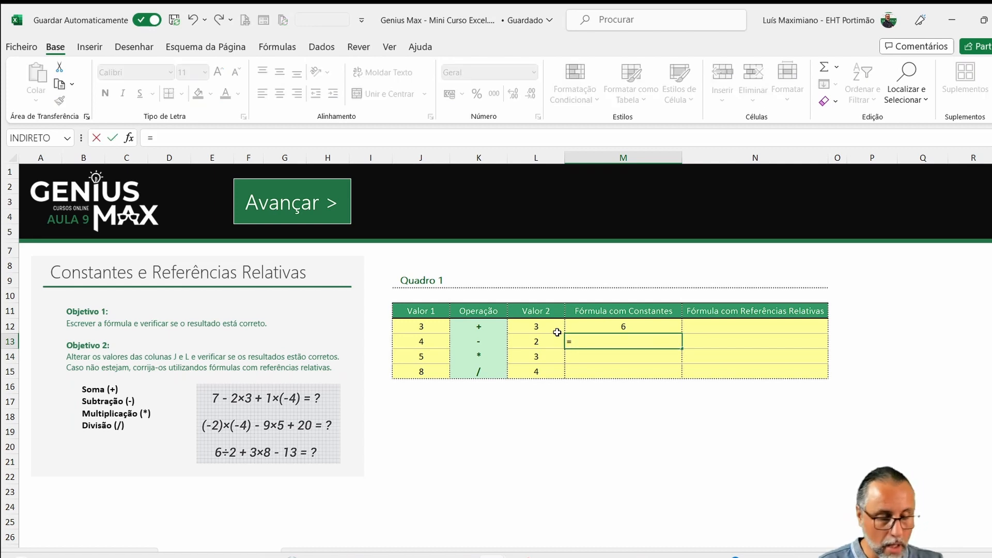
text(4-2)
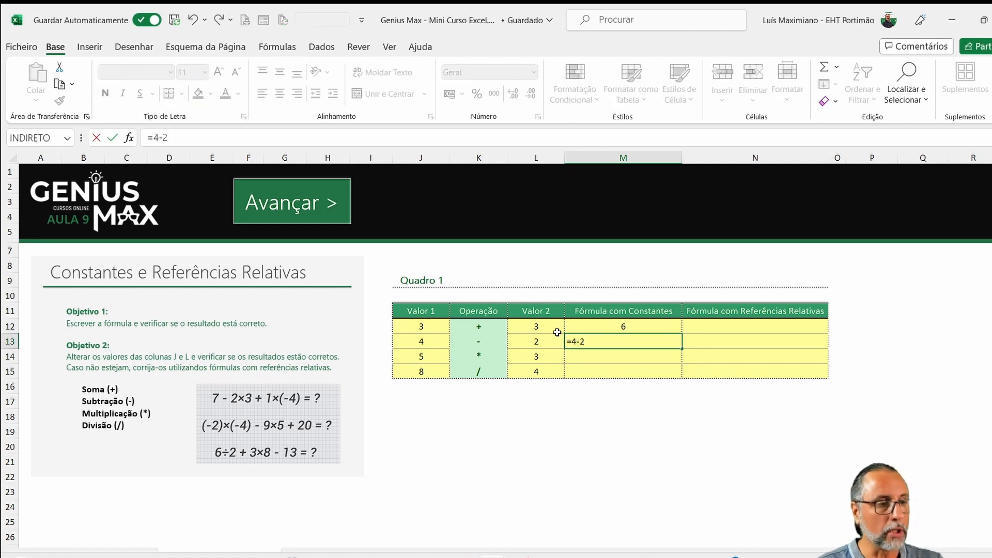
key(Return)
text(=)
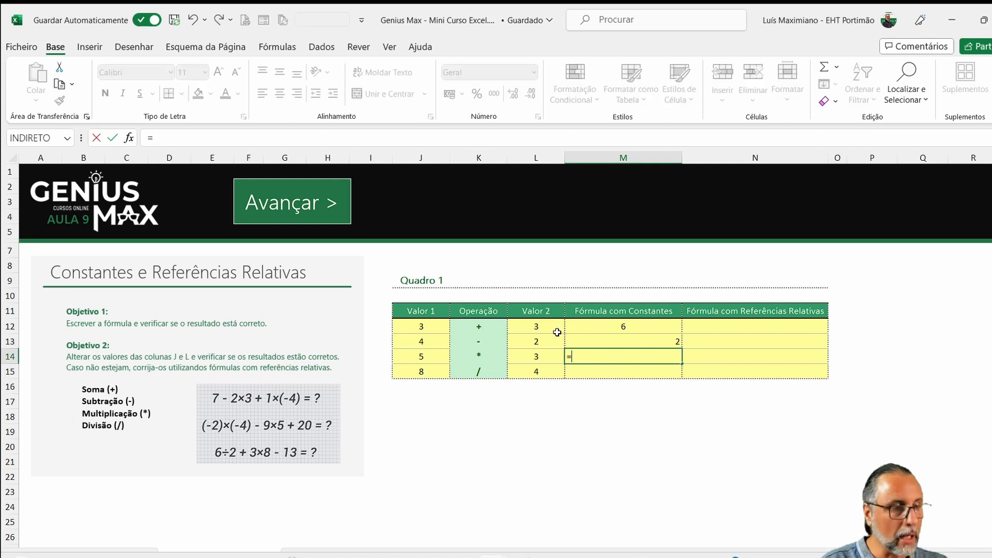
text(5*)
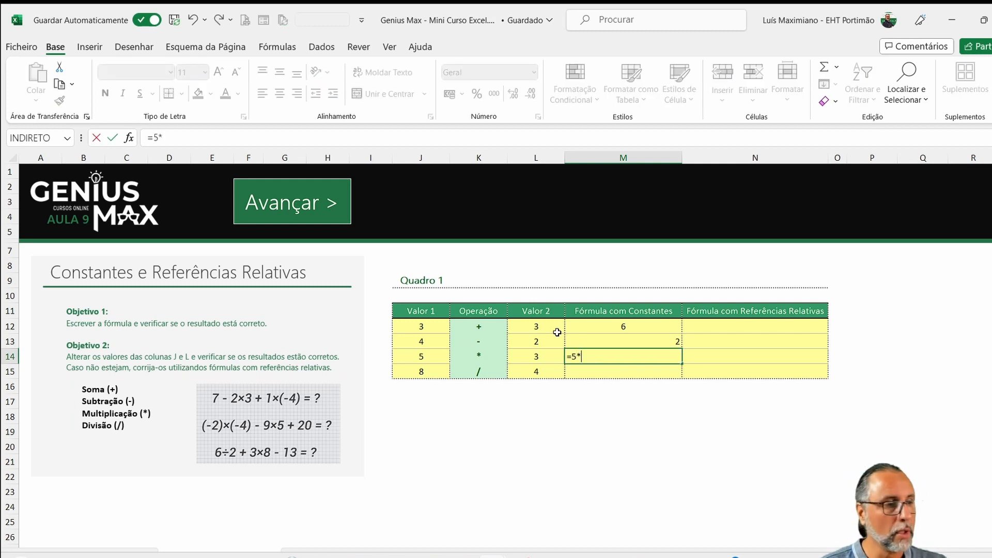
text(3)
key(Return)
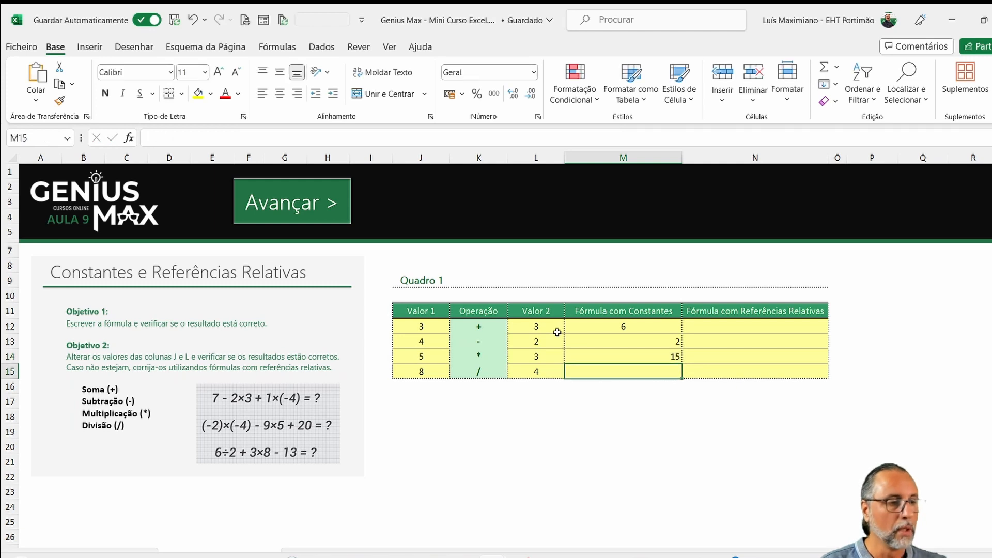
- Enter the constant formula =8/4 in cell M15 and centre the contents of cells M13:N15
text(=8)
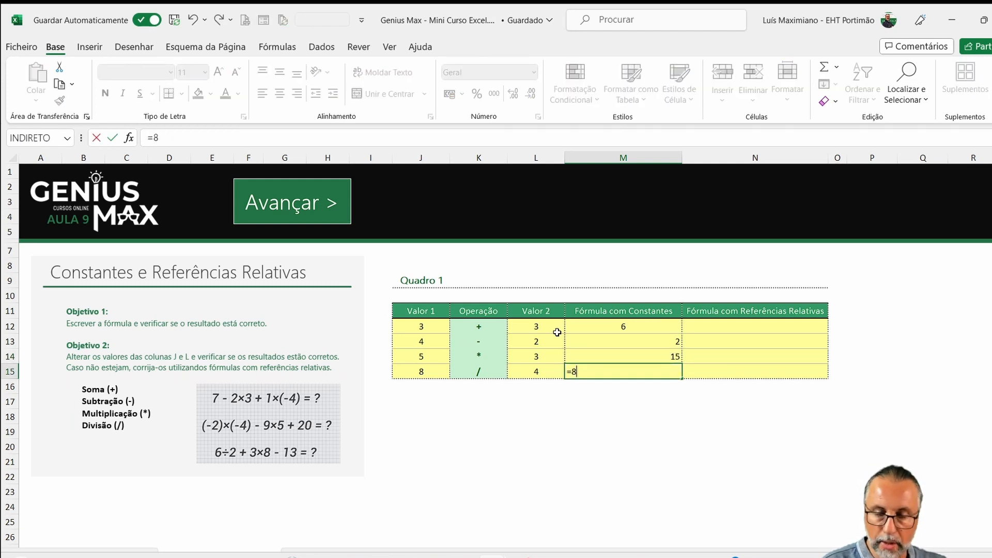
text(/4)
key(Return)
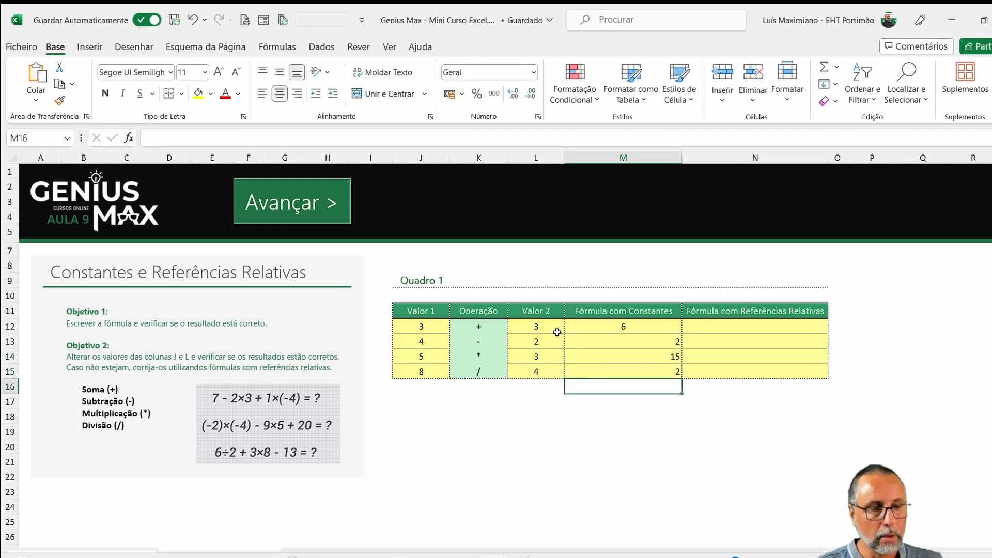
drag(599, 348, 720, 377)
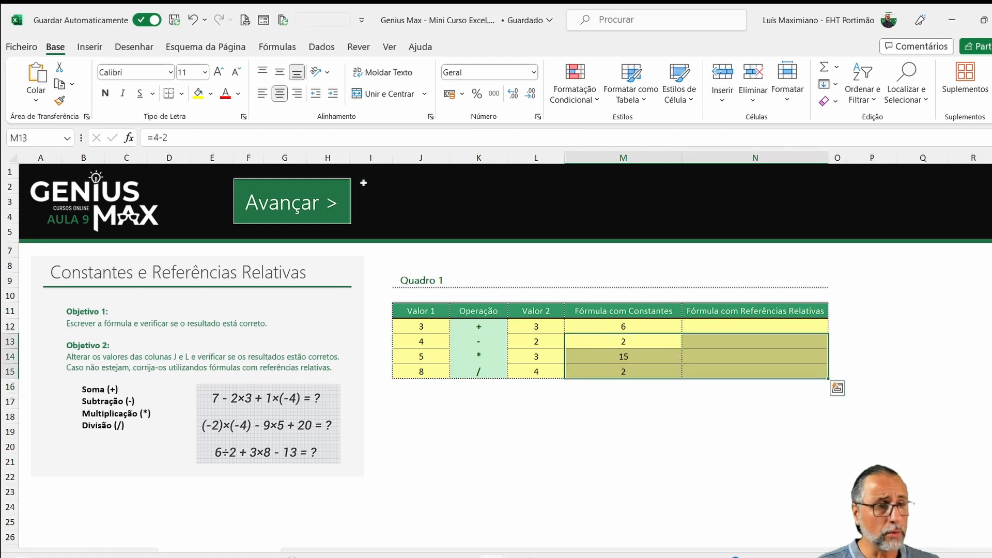
click(749, 393)
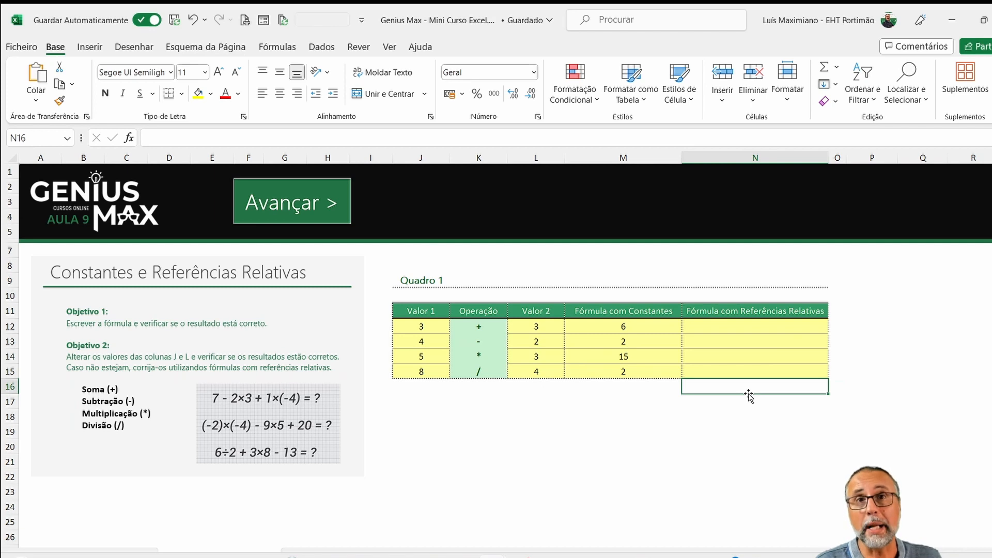
- Change Valor 1 in cell J12 to 5
click(437, 332)
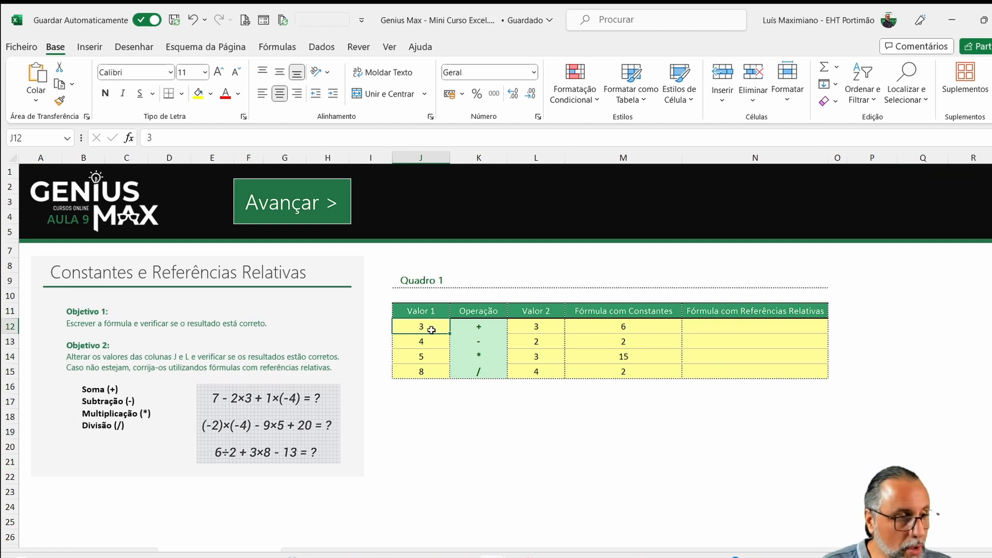
text(5)
key(Return)
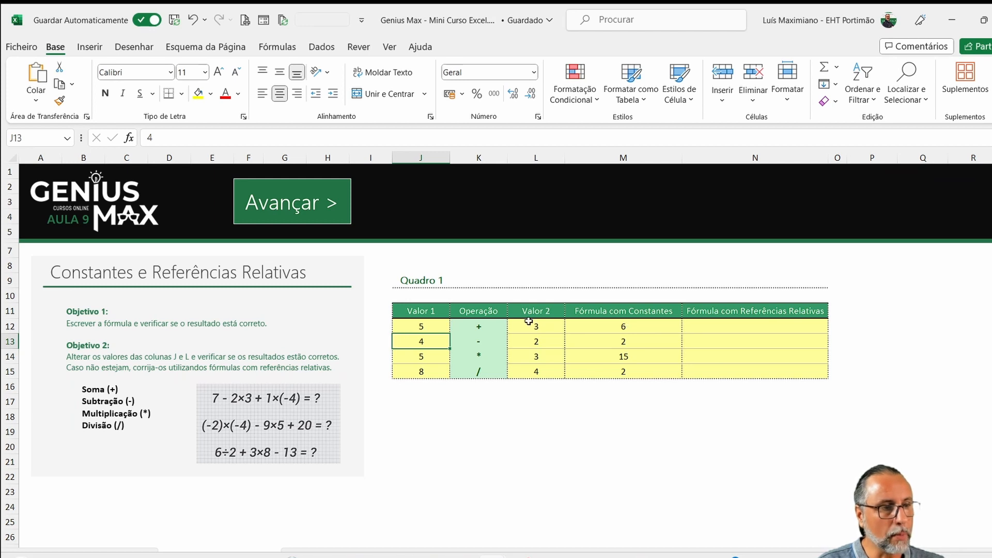
- Inspect the constants inside the formula in cell M12 without changing it
click(626, 329)
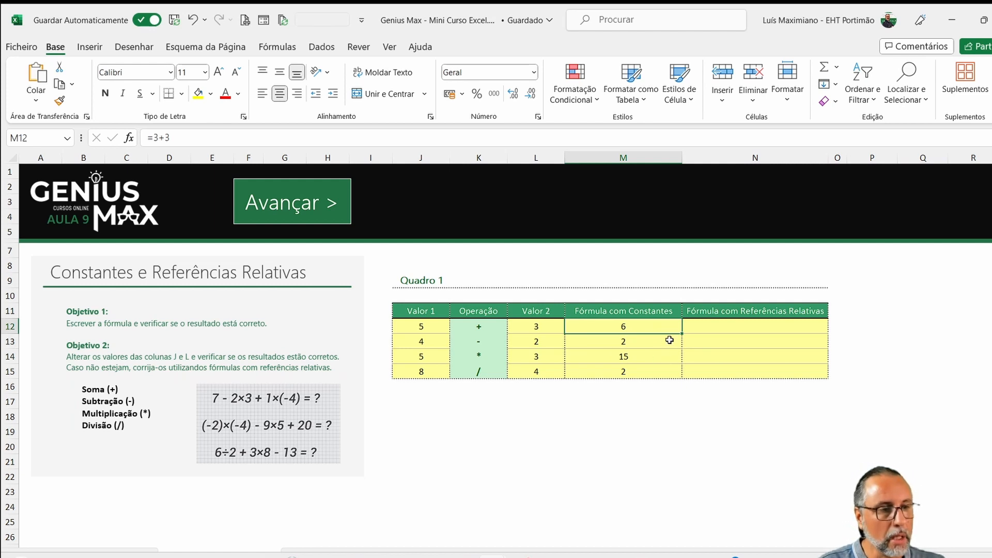
double_click(653, 326)
double_click(572, 324)
double_click(582, 326)
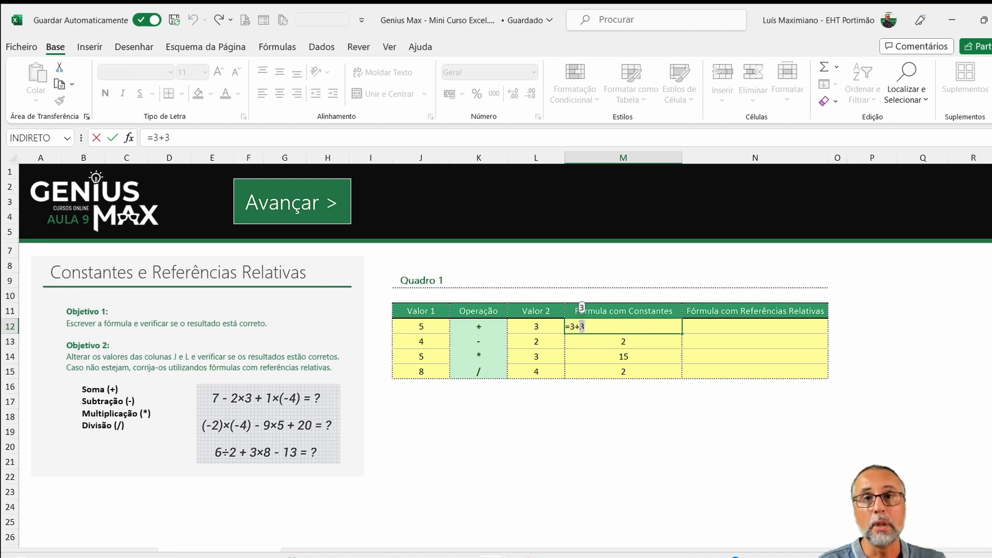
key(Escape)
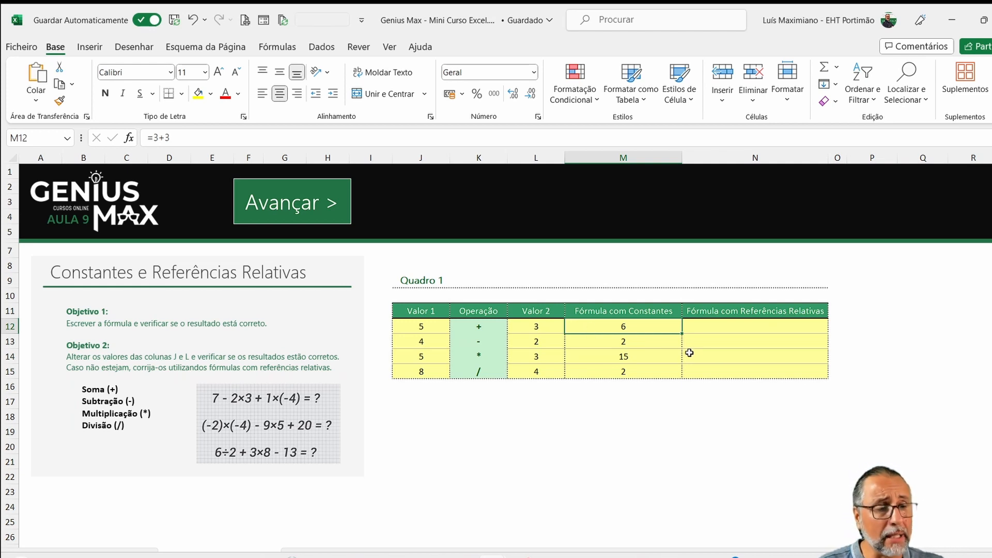
- Check the cell addresses of the Valor 1 and Valor 2 operands in row 12
click(724, 323)
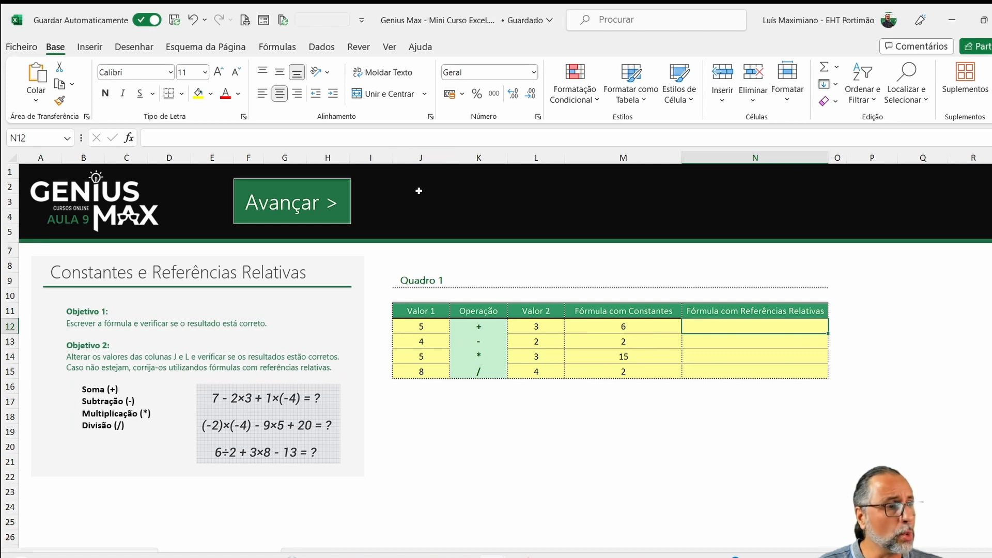
click(424, 325)
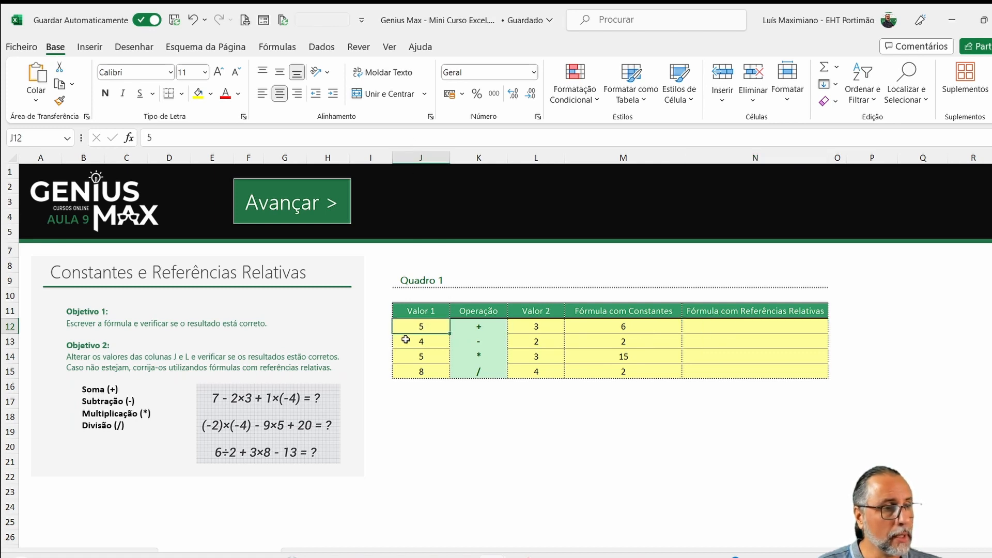
click(543, 327)
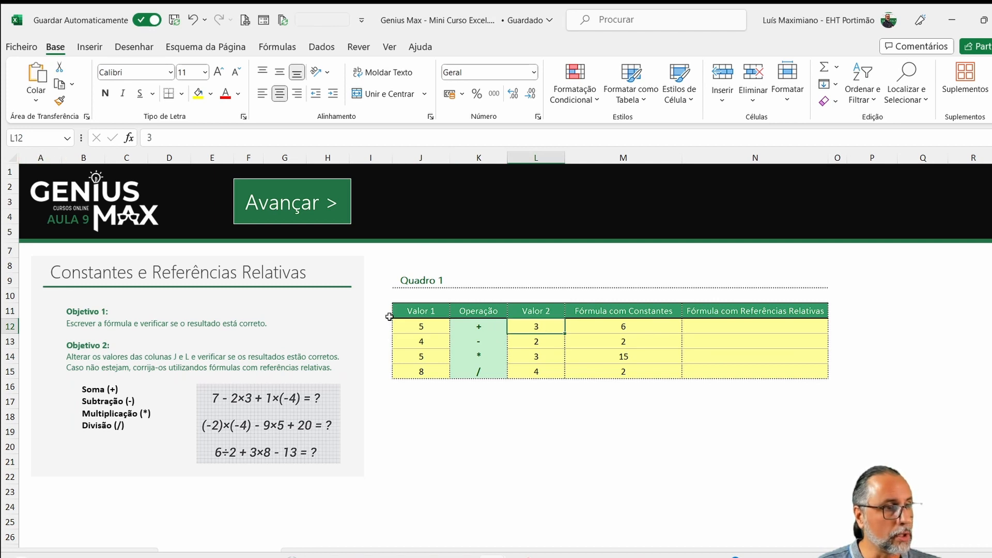
key(Left)
key(Left)
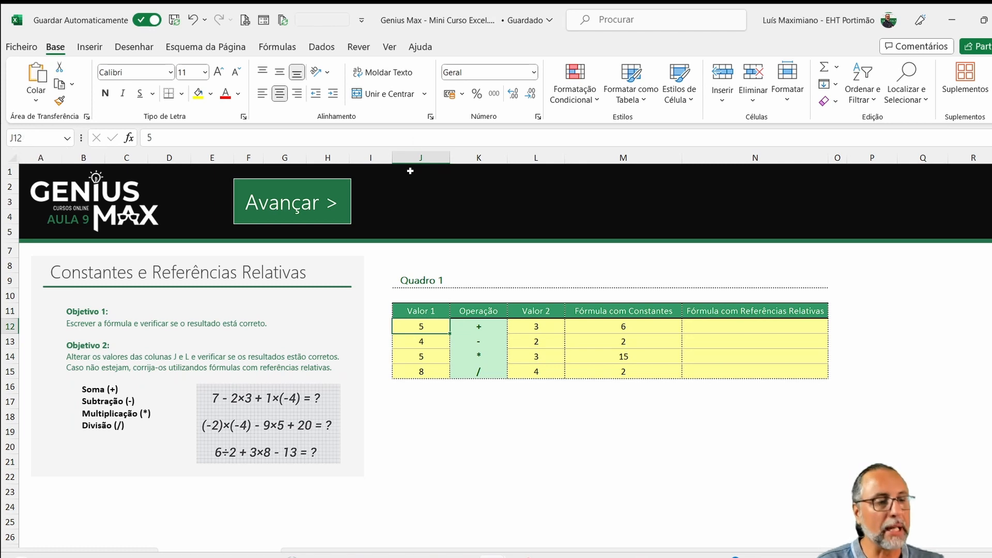
- Enter the relative-reference formula =J12+L12 in cell N12
click(747, 328)
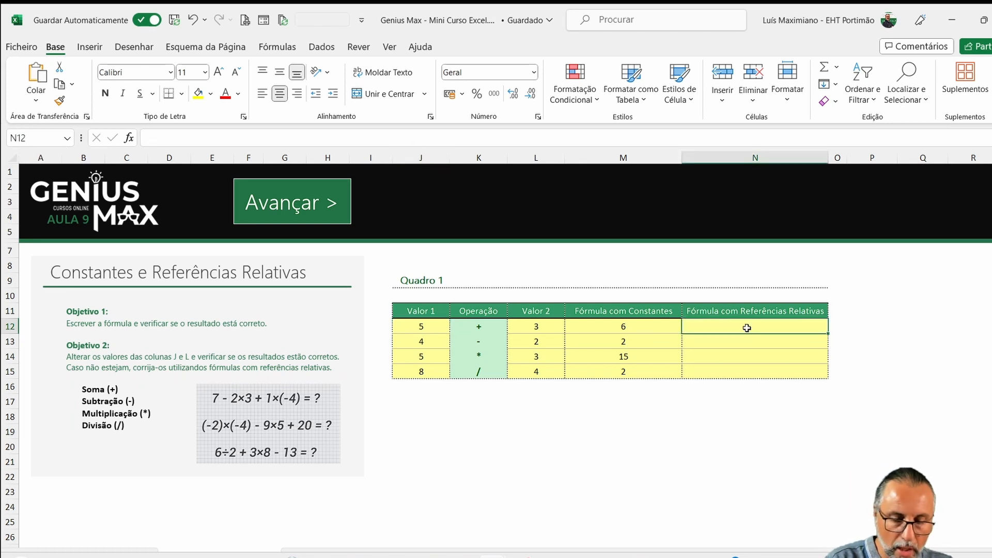
text(=j1)
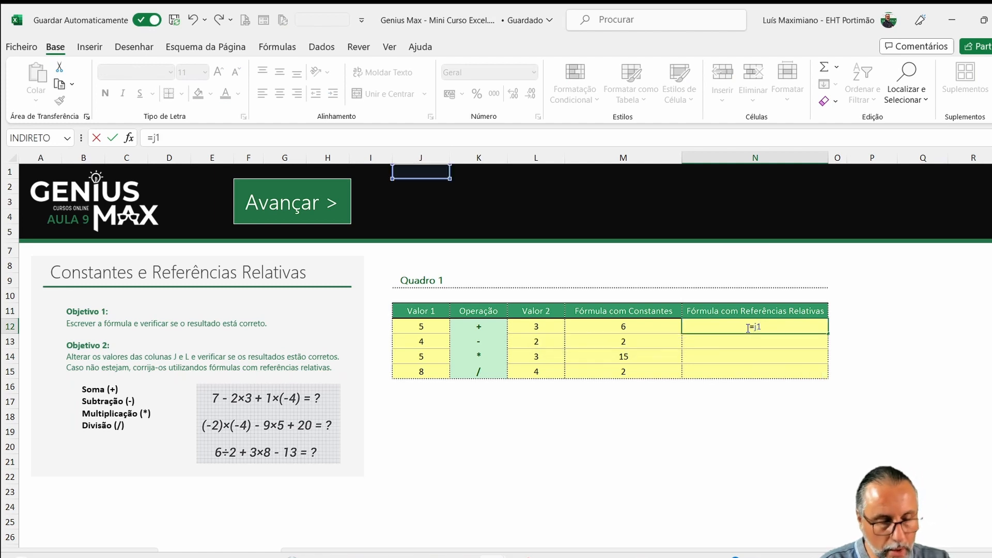
text(2+l12)
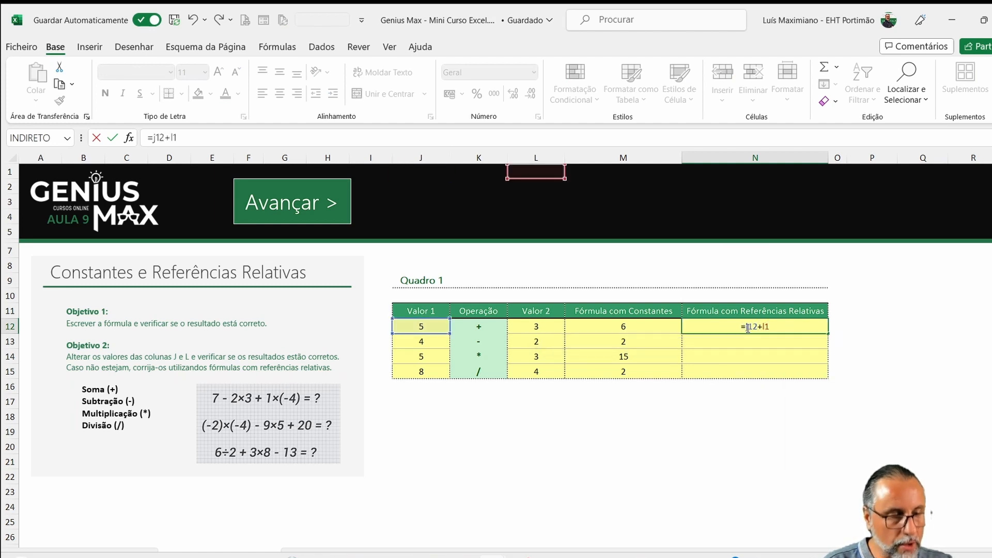
key(Return)
key(Up)
key(Up)
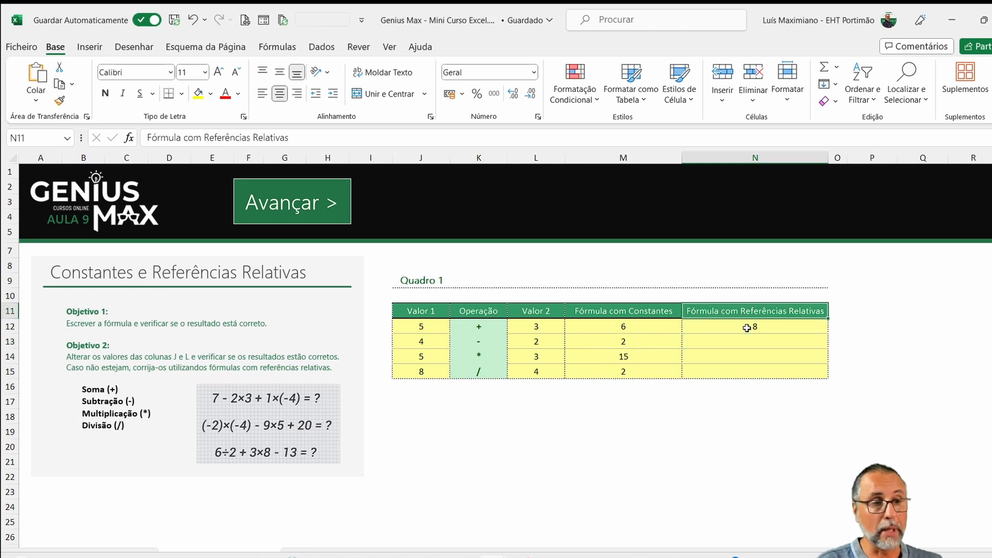
- Clear cell N12 and rebuild its sum formula =J12+L12 from references to the Valor 1 and Valor 2 cells
click(747, 327)
key(Delete)
text(=)
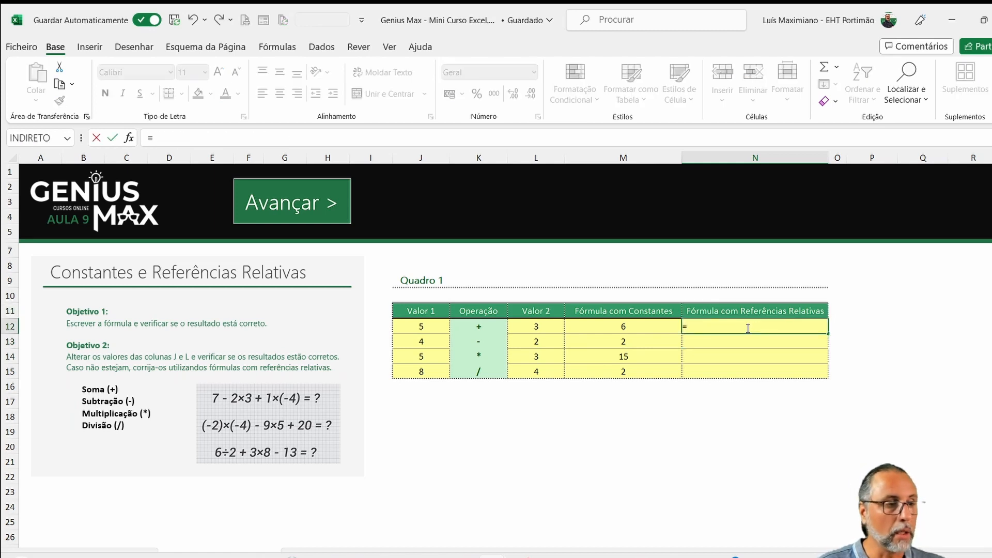
click(429, 328)
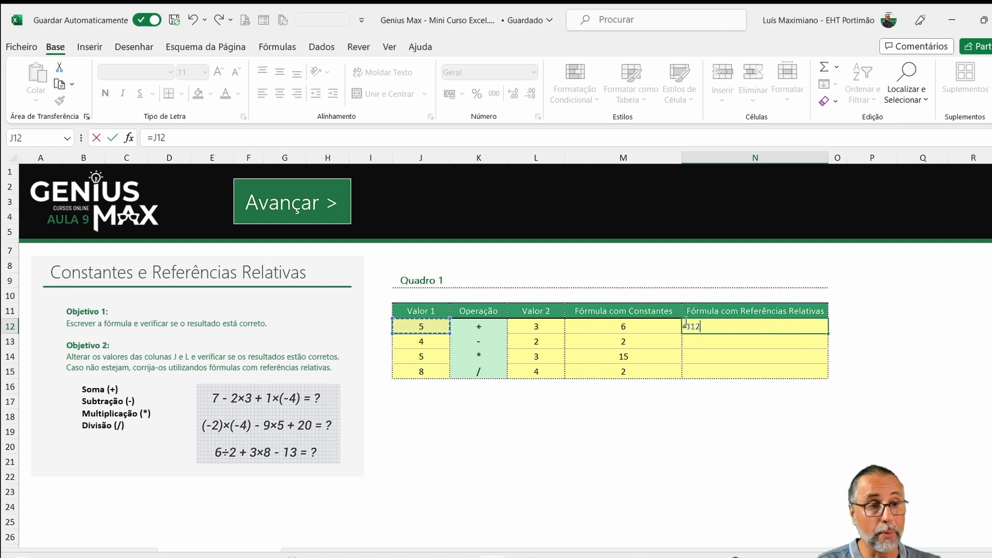
text(+)
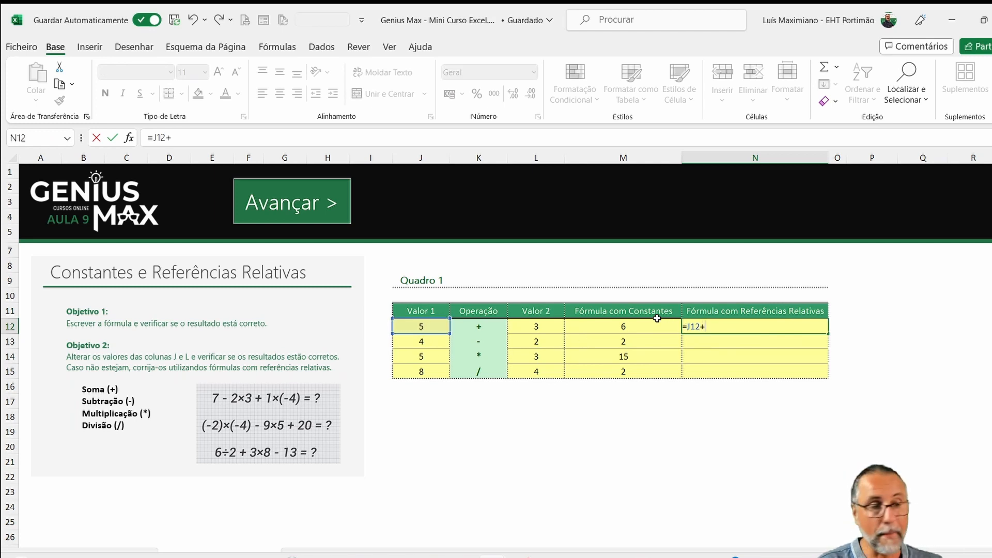
click(554, 325)
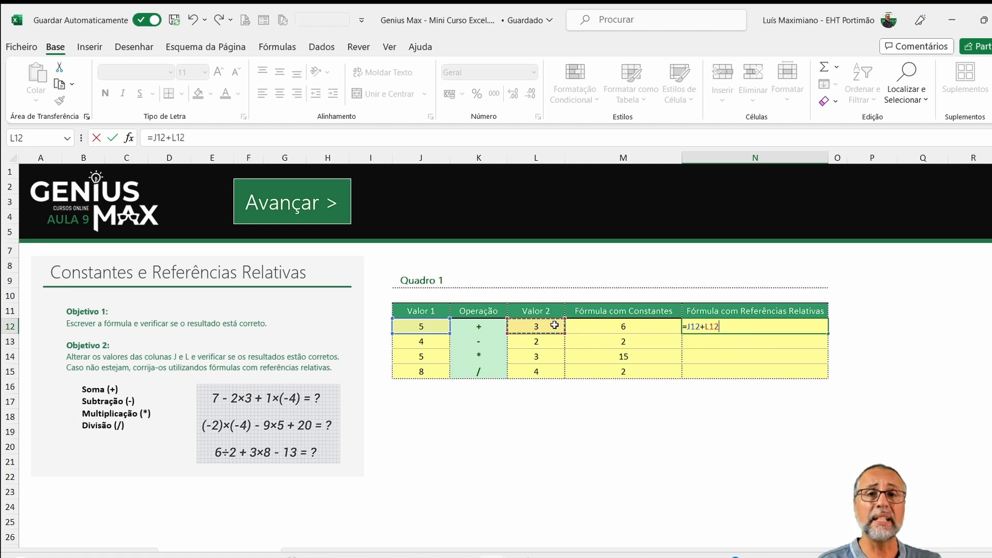
key(Return)
- Change Valor 1 in cell J12 to 32 and check the constants formula in cell M12
click(555, 325)
key(Left)
key(Left)
text(32)
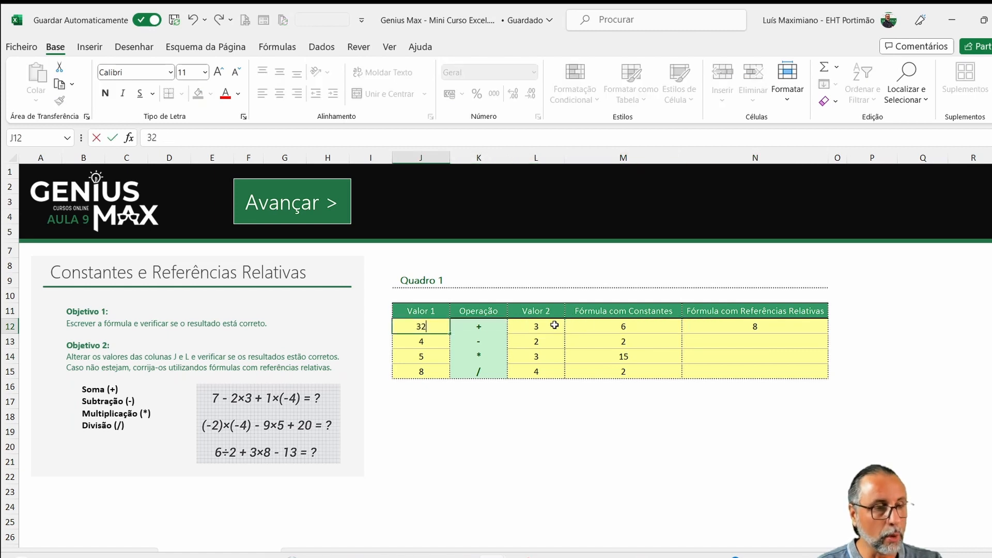
key(Return)
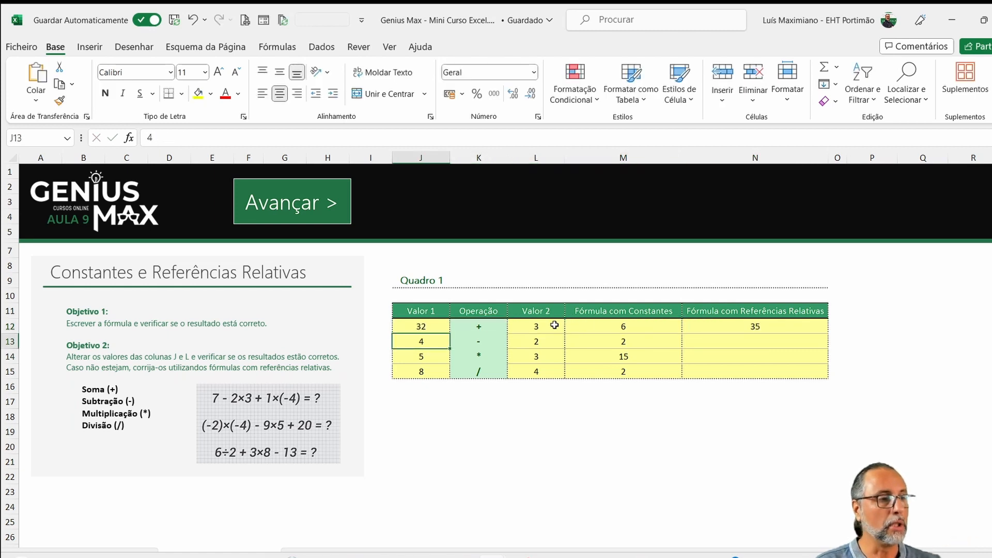
click(649, 326)
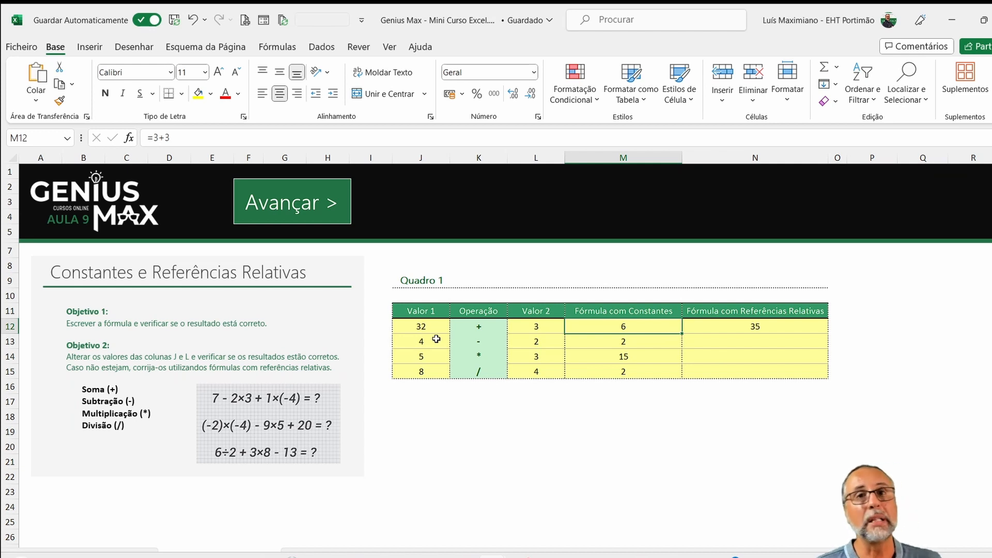
- Enter the relative-reference subtraction formula =J13-L13 in cell N13
click(746, 346)
text(=)
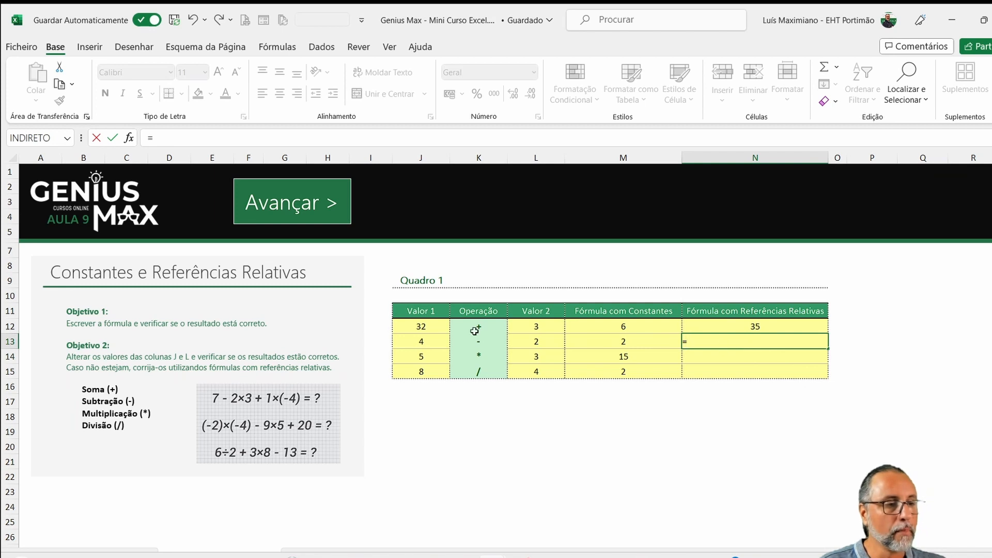
click(414, 341)
text(-)
click(517, 342)
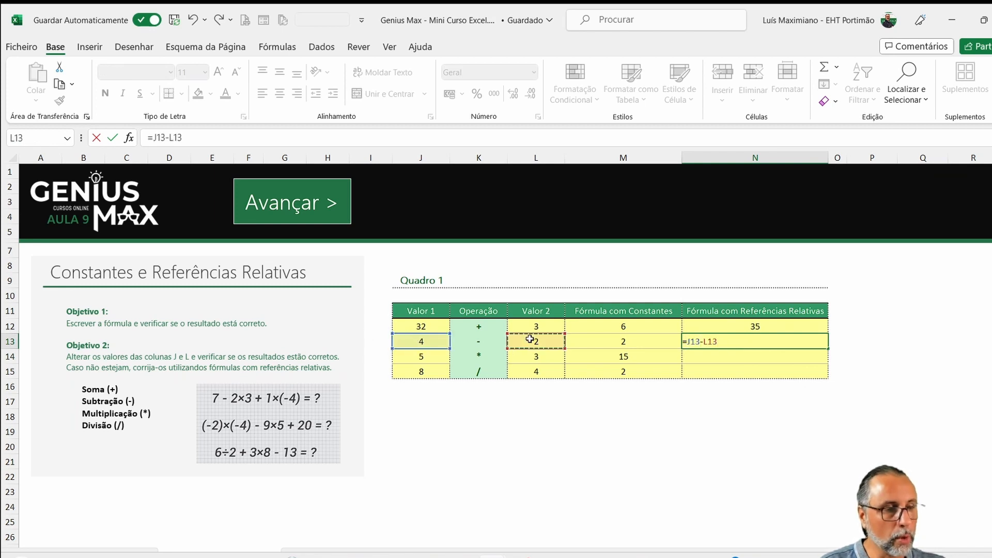
key(Return)
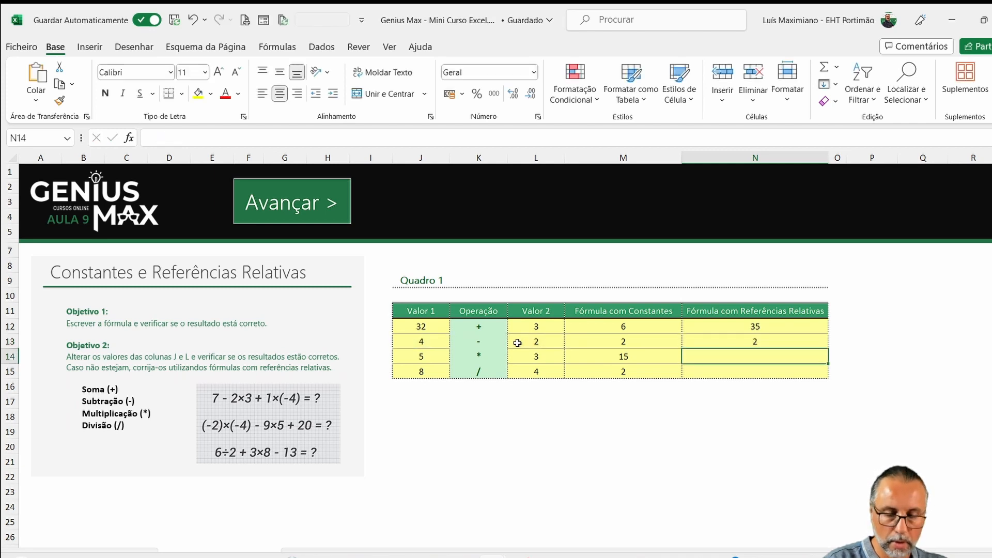
- Enter the relative-reference multiplication formula =J14*L14 in cell N14
text(=)
click(439, 356)
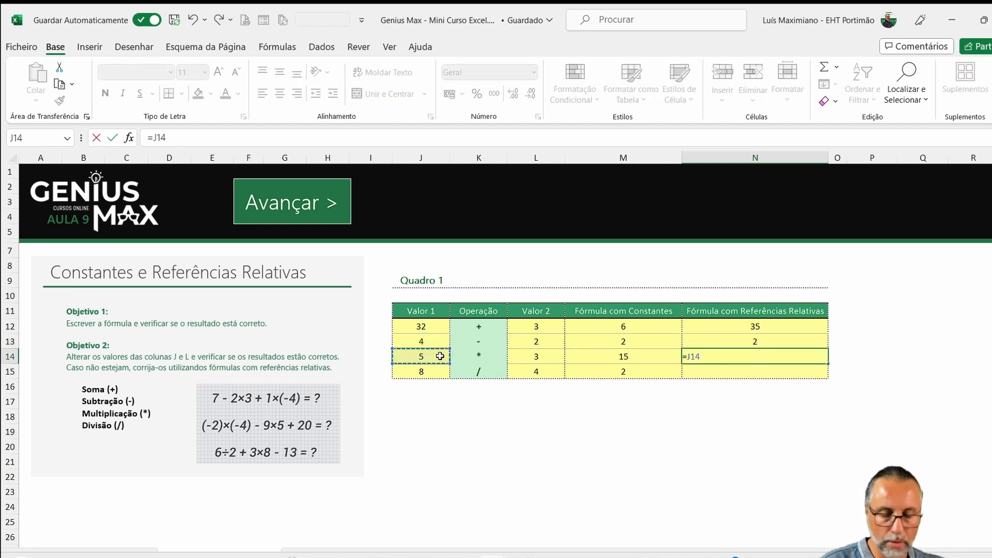
text(*)
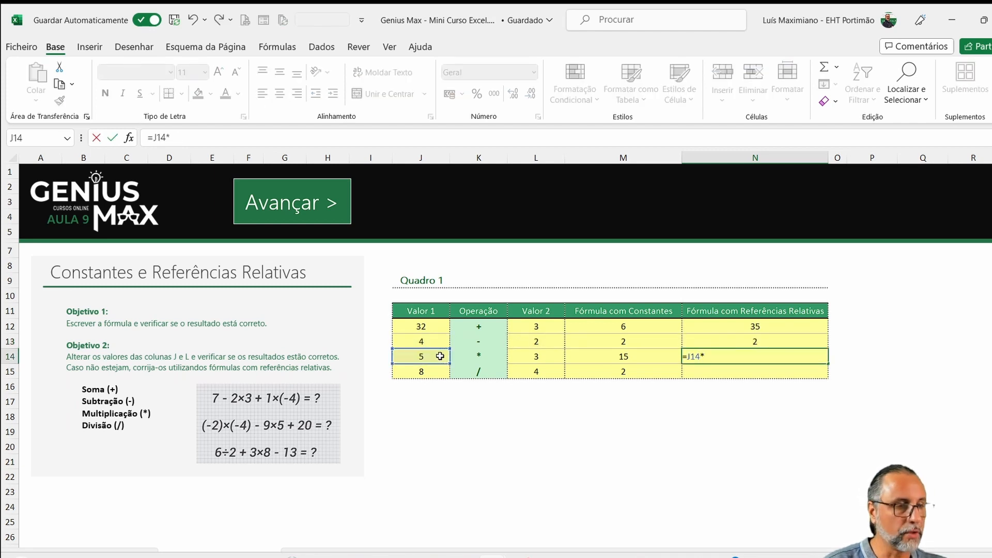
click(549, 358)
key(Return)
- Enter the relative-reference division formula =J15/L15 in cell N15
text(=)
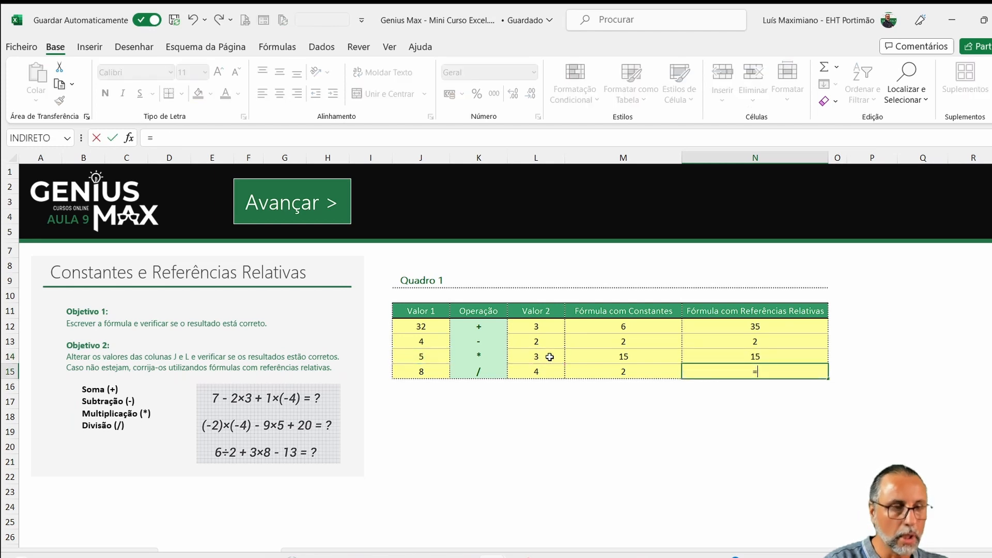
click(413, 371)
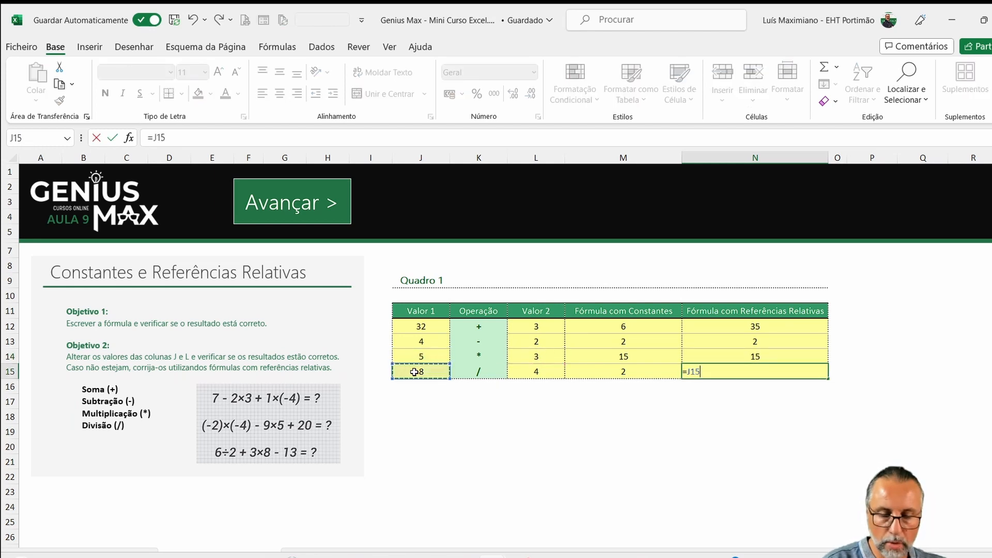
text(/)
click(536, 369)
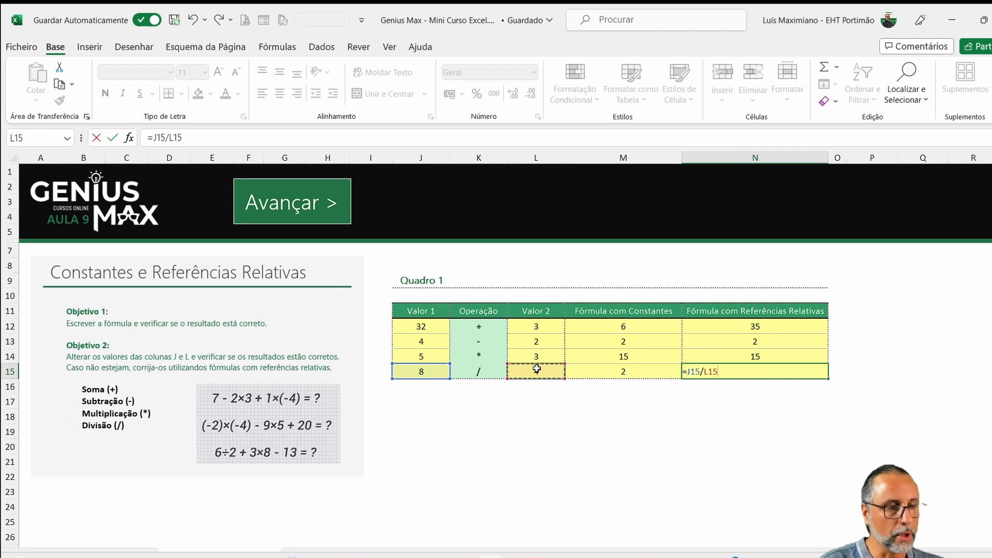
key(Return)
- Change Valor 1 of the division row, cell J15, to 23
key(Left)
key(Left)
key(Left)
key(Left)
key(Left)
key(Up)
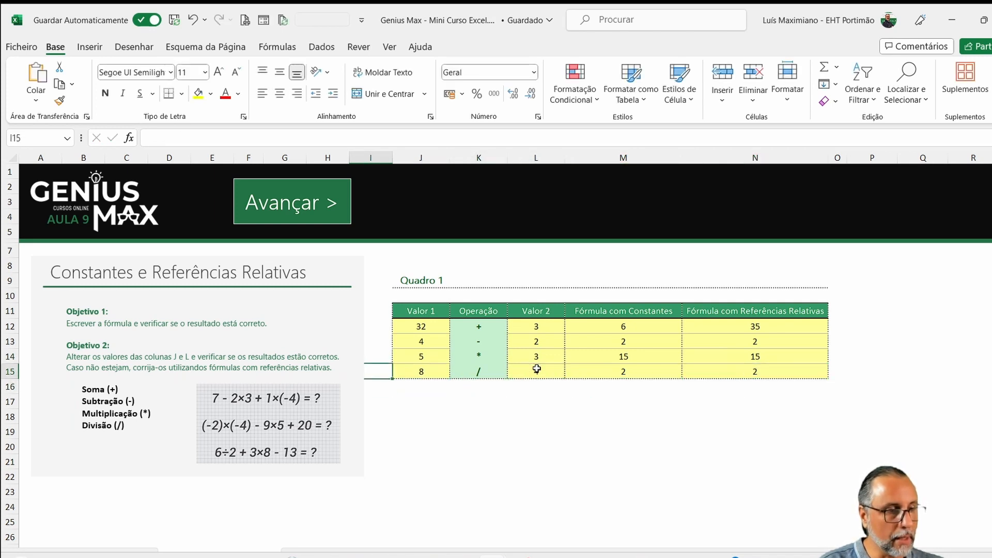
key(Right)
text(23)
key(Return)
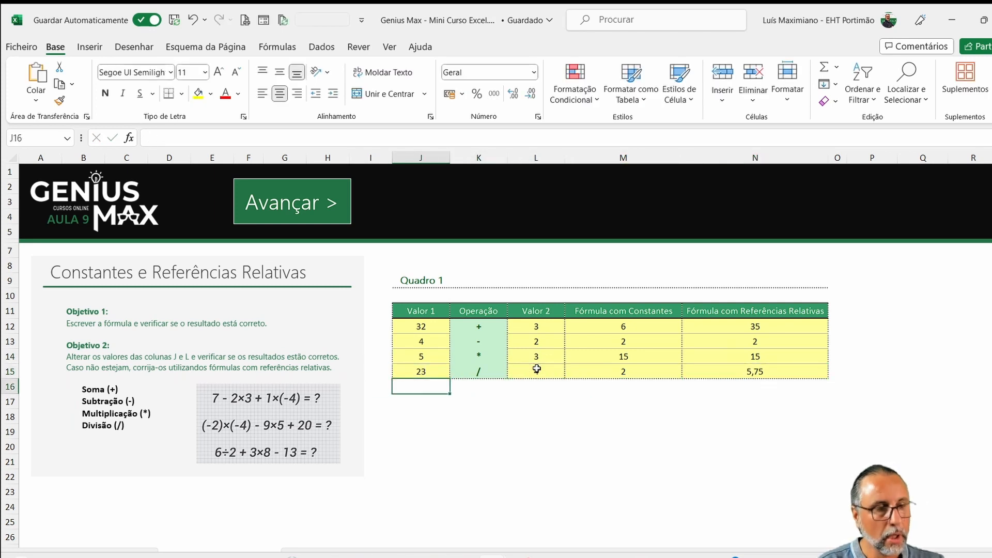
- Change Valor 2 of the multiplication row, cell L14, to 5
click(413, 353)
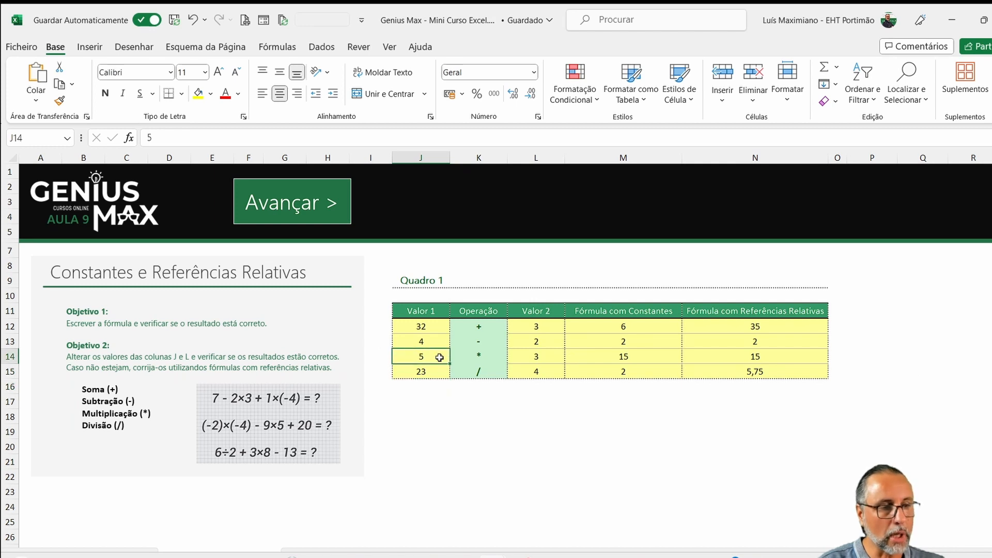
key(Right)
key(Right)
text(5)
key(Return)
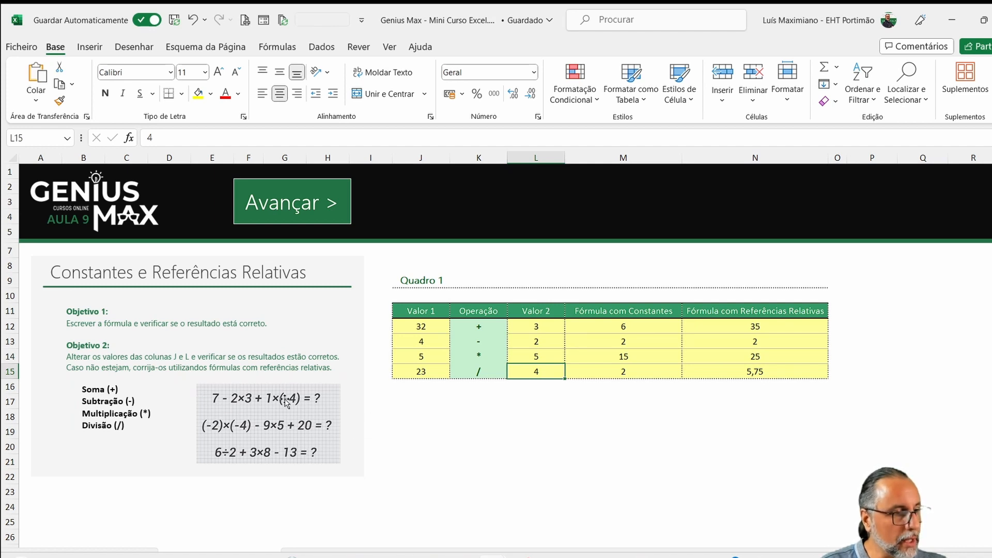
- Solve the first sample expression below Quadro 1 by entering =7-2*3+1*(-4) in cell J17
click(422, 407)
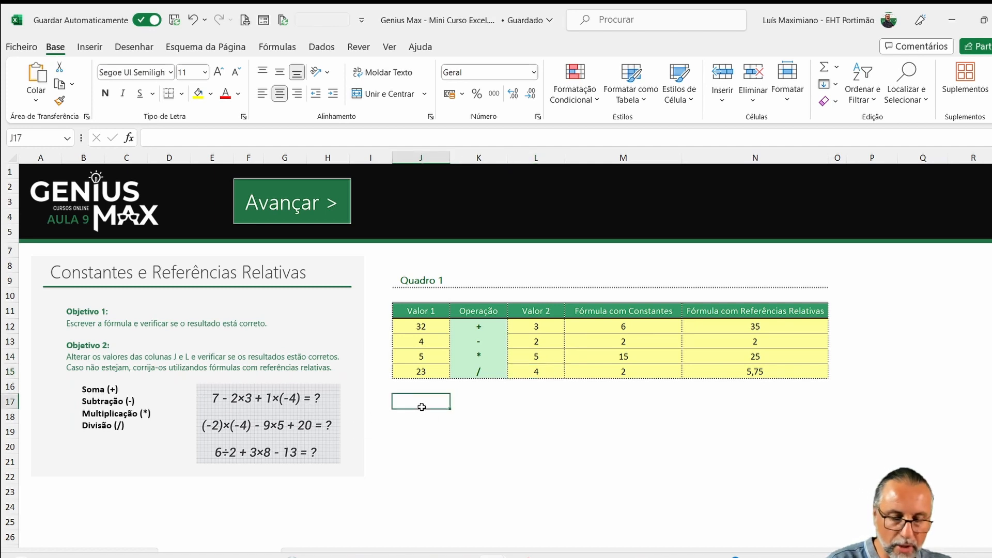
text(=)
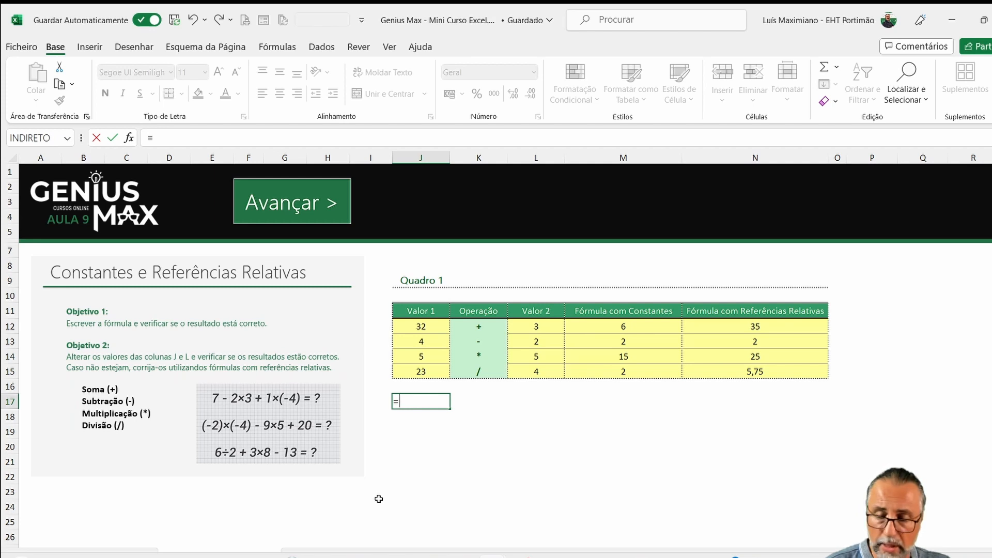
text(7-2*)
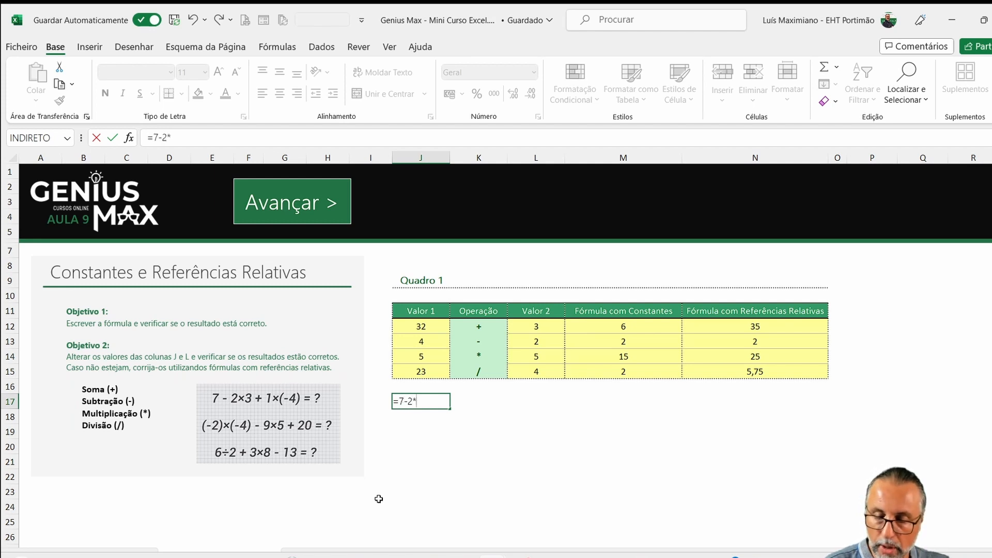
text(3+1)
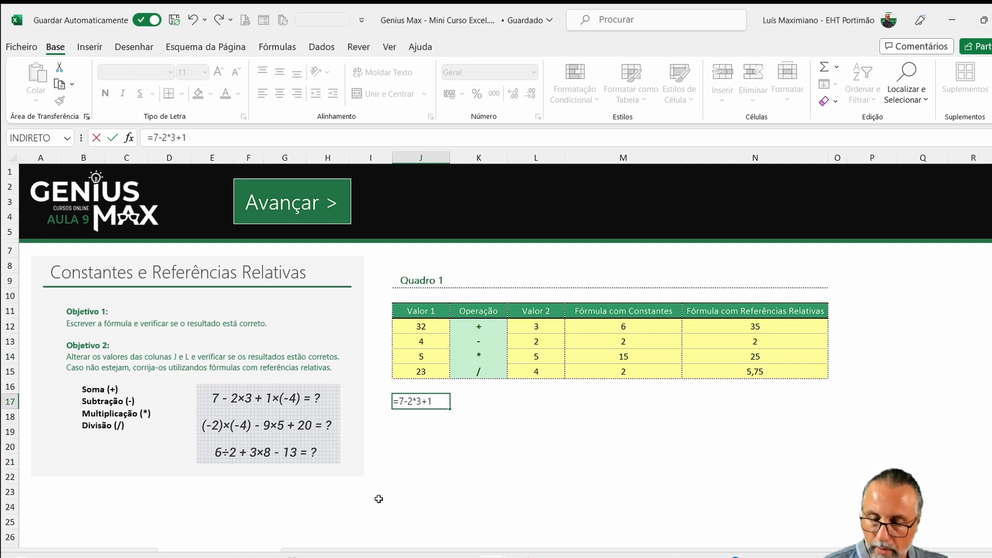
text(*)
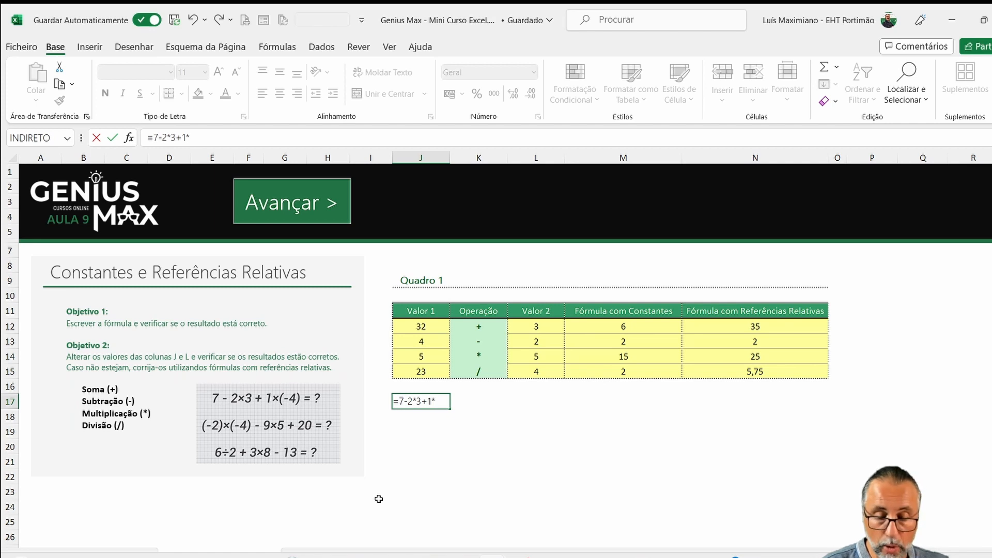
text((-)
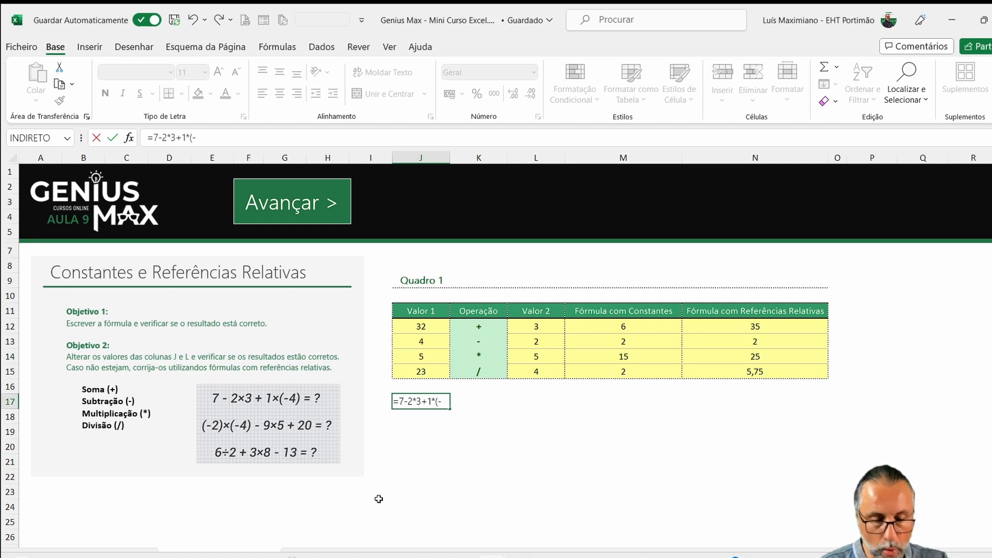
text(4))
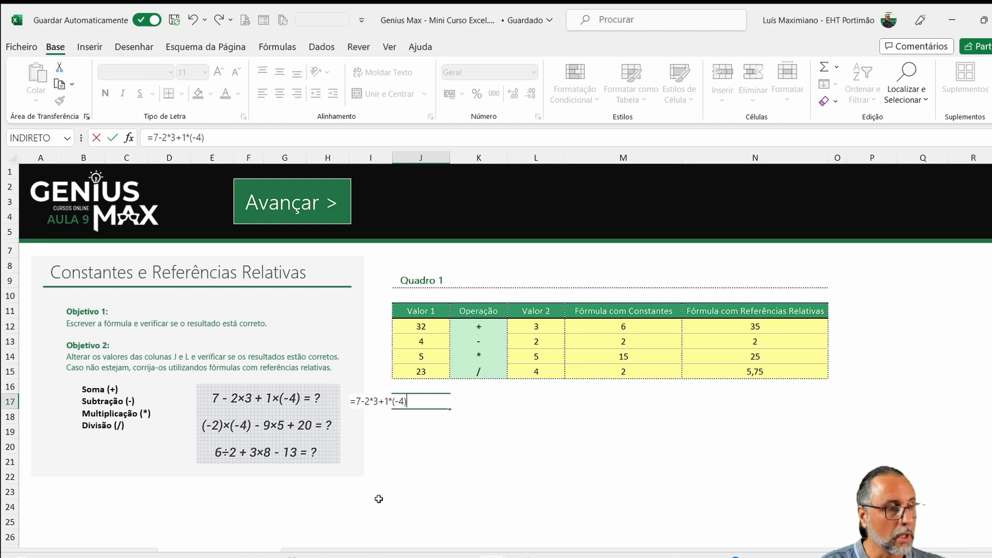
key(Return)
key(Up)
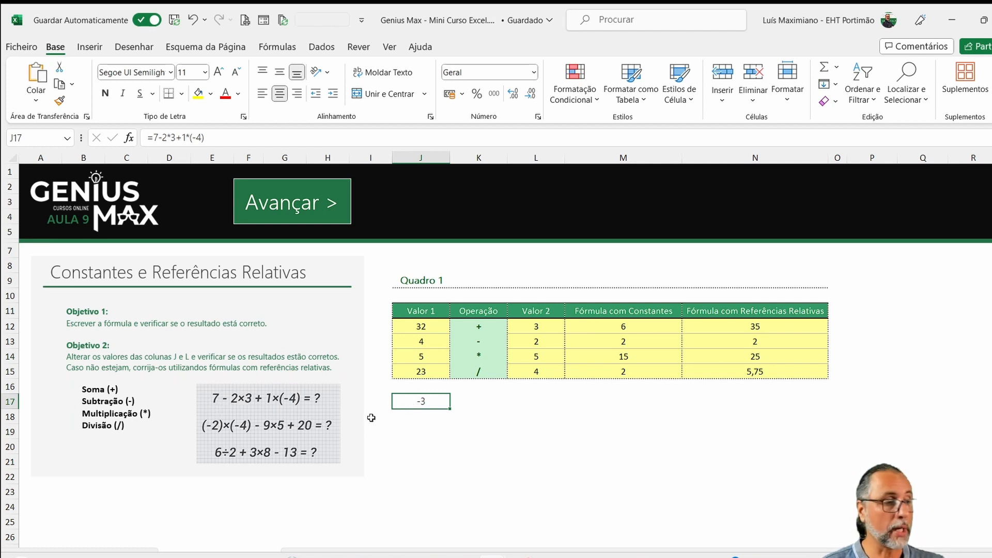
- Enter the same expression without parentheses, =7-2*3+1*-4, in cell K17 and compare it with the formula in J17
click(455, 404)
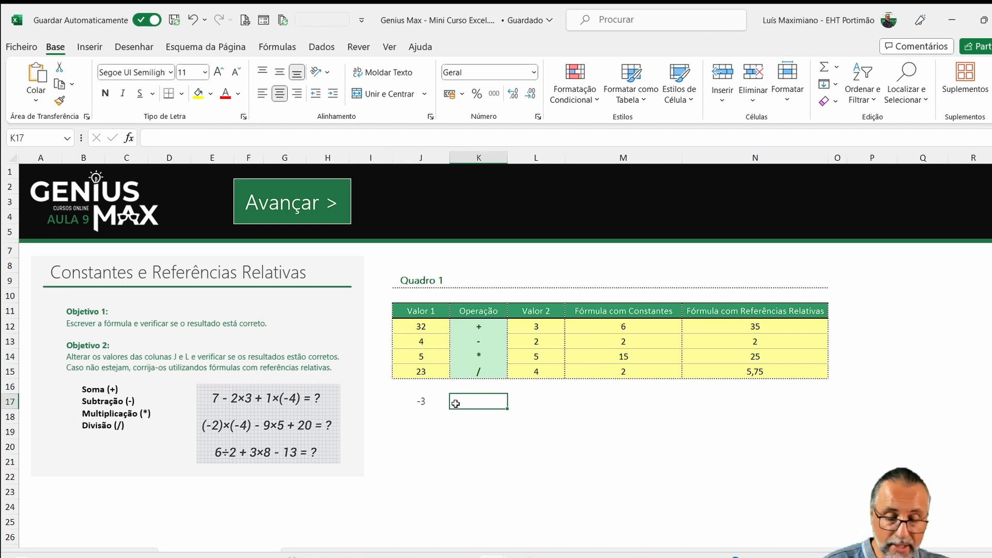
text(=)
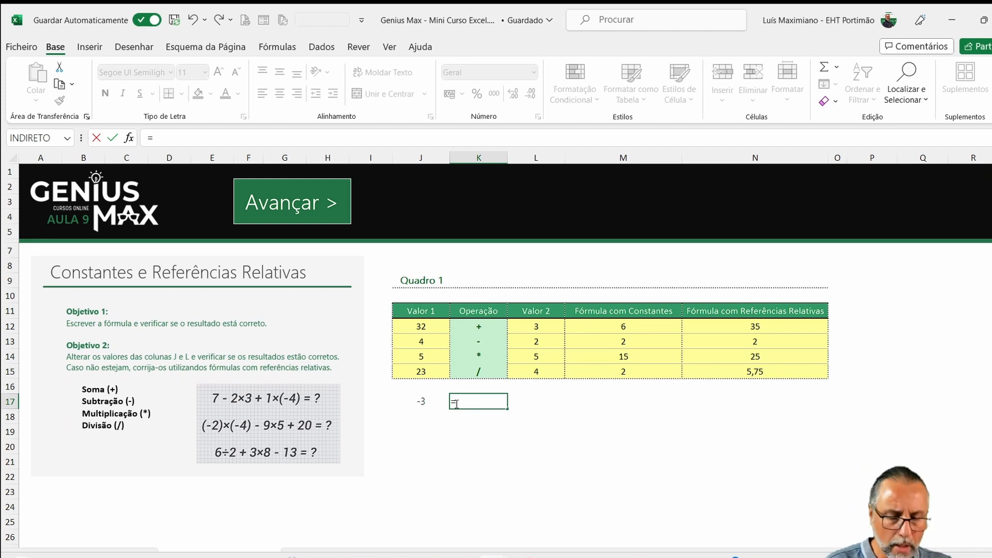
text(7-)
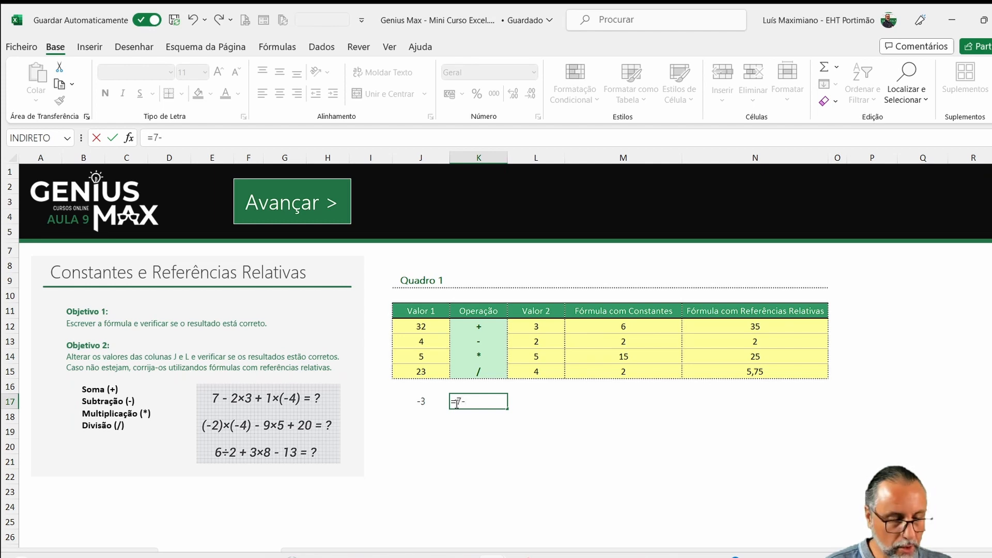
text(2*3)
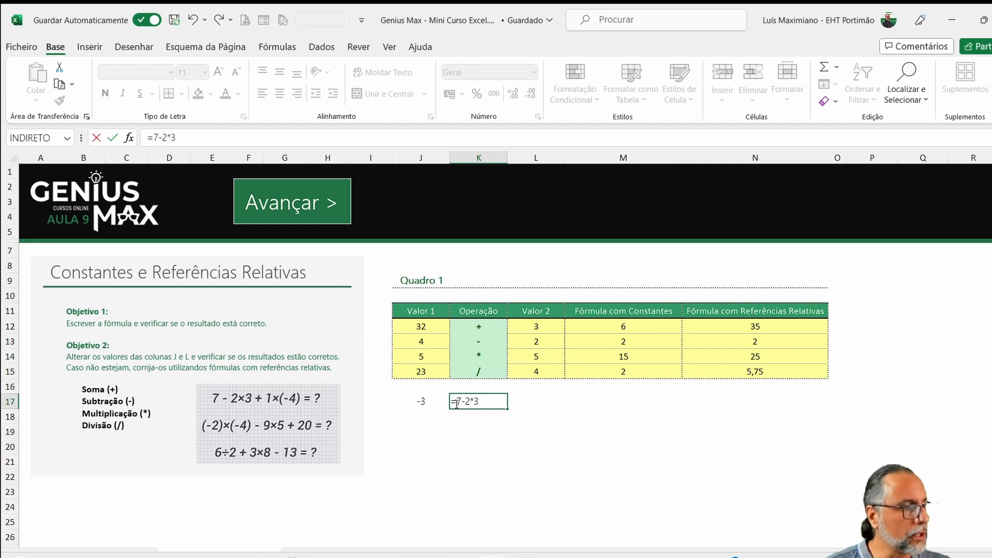
text(+1)
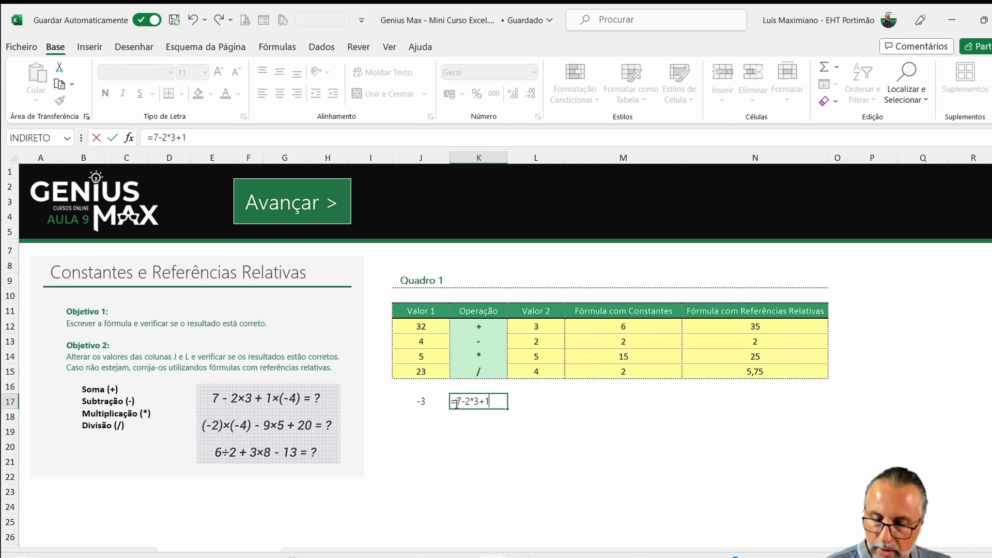
text(*-4)
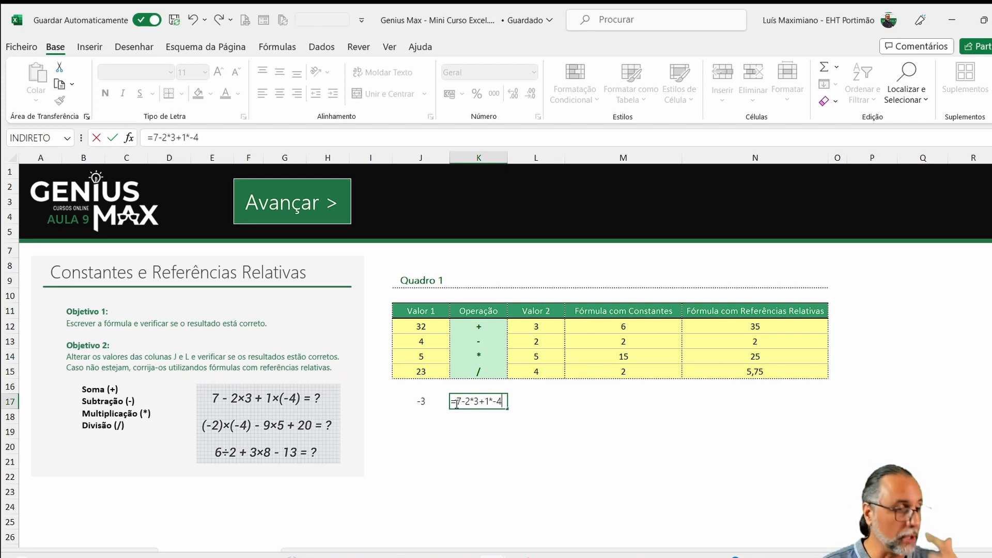
key(Return)
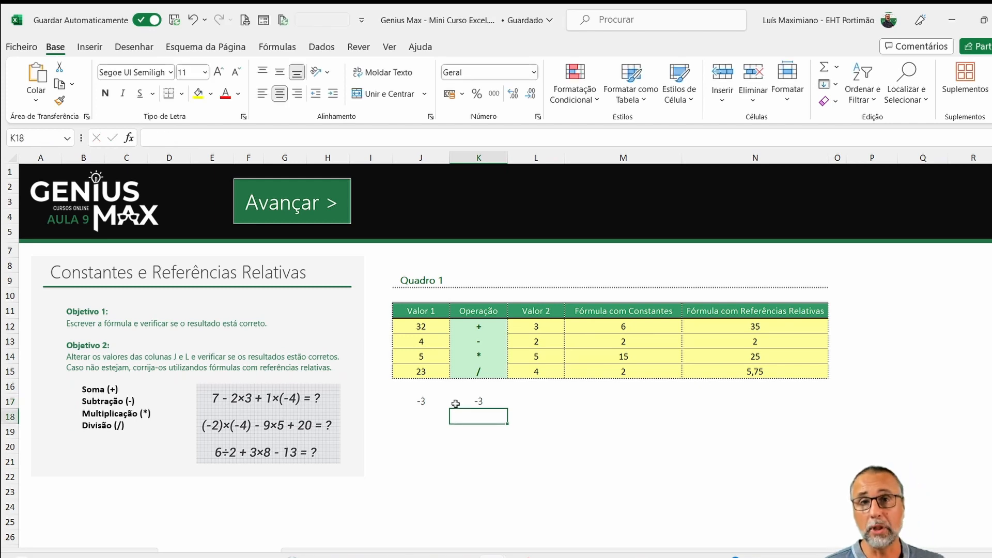
click(420, 401)
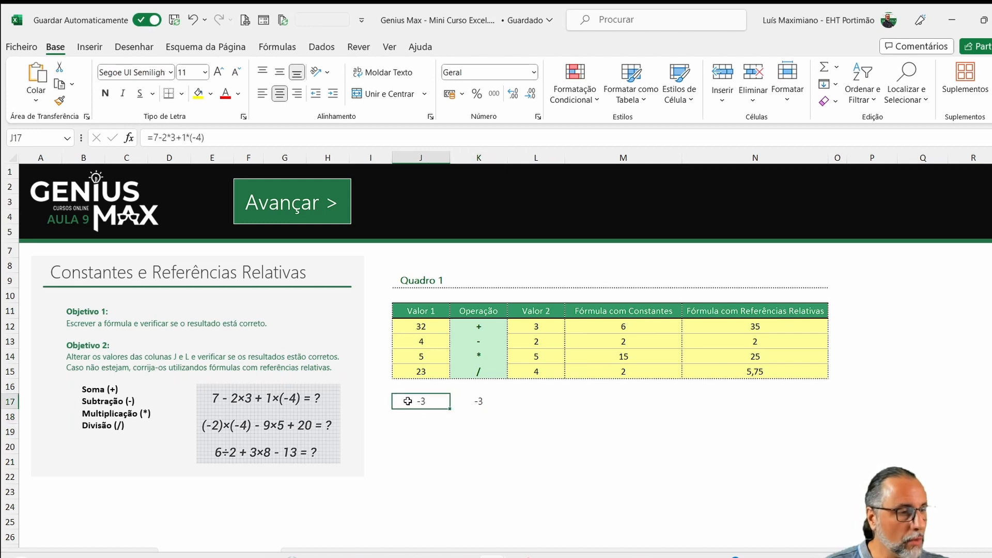
- Turn the formulas in J17 and K17 into visible formula text, moving the K17 version to M17
click(147, 138)
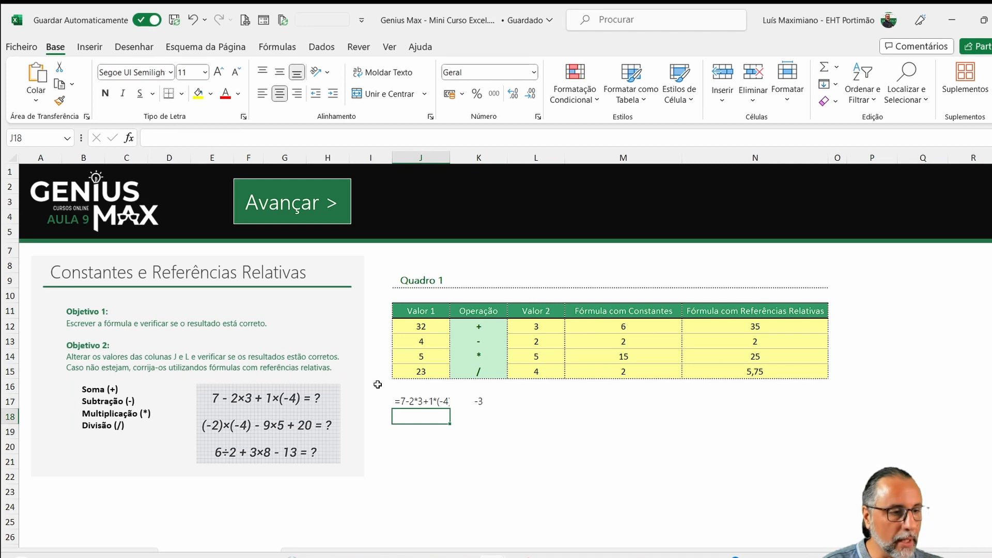
click(457, 398)
drag(479, 410, 573, 404)
double_click(592, 401)
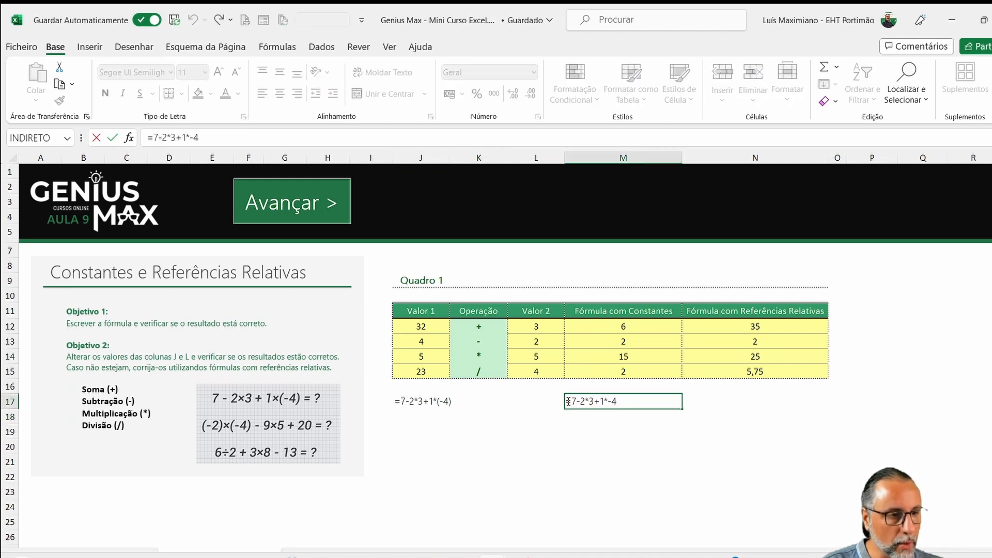
key(Return)
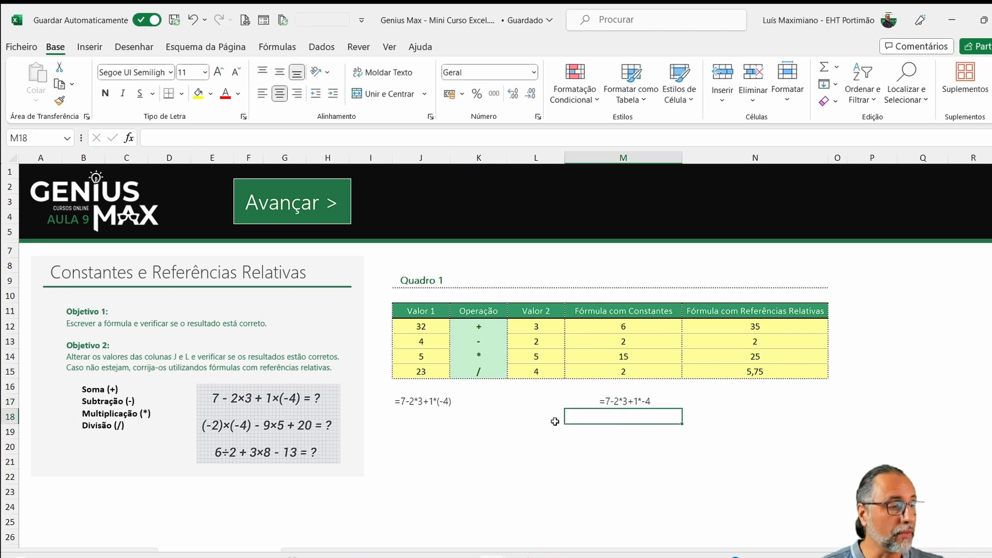
- Solve the second sample expression without parentheses by entering =-2*-4-9*5+20 in cell J19
click(406, 428)
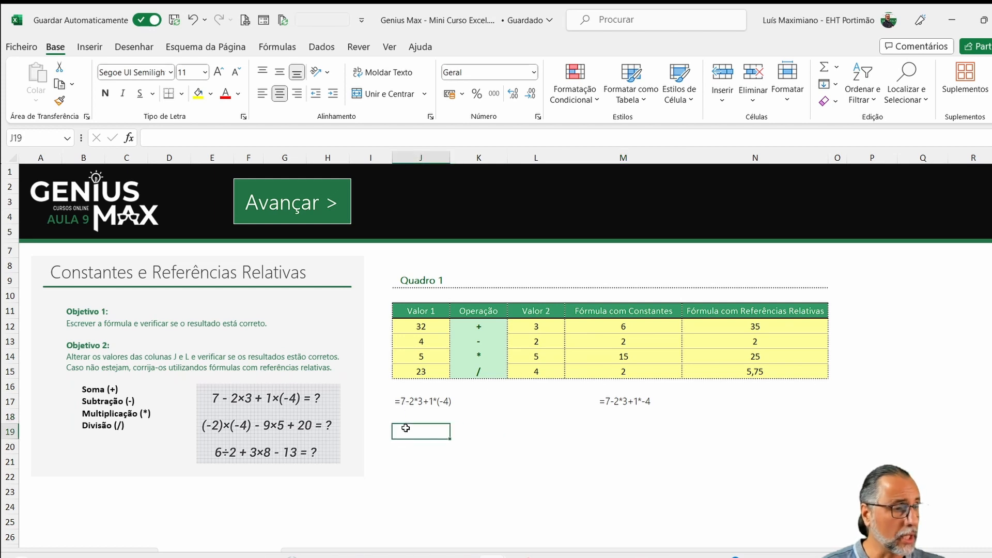
text(=)
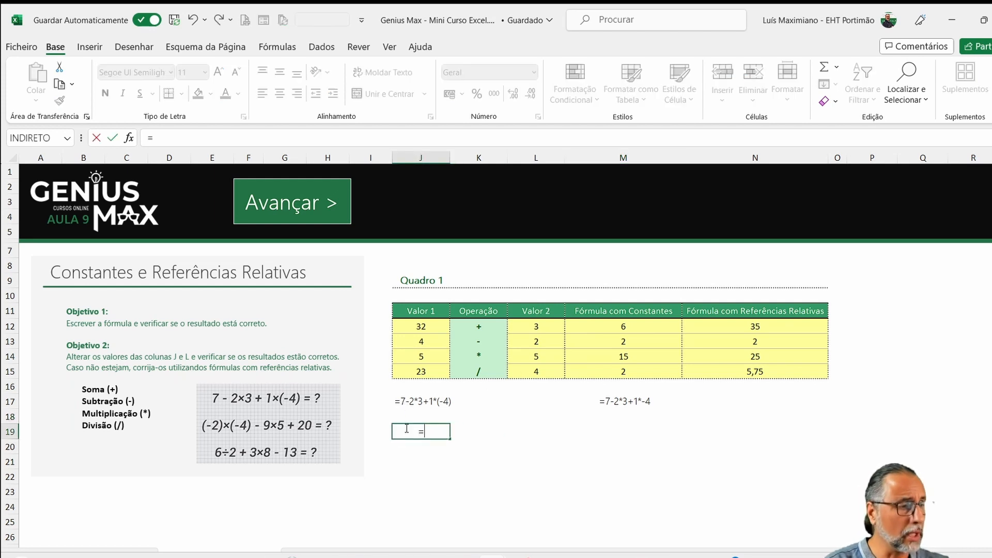
text(-2*-)
key(BackSpace)
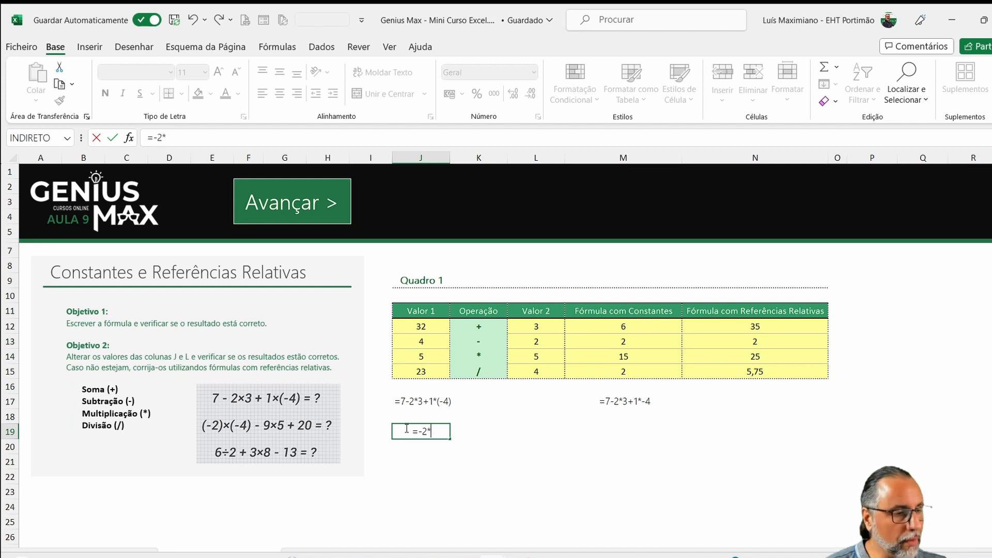
text(-4)
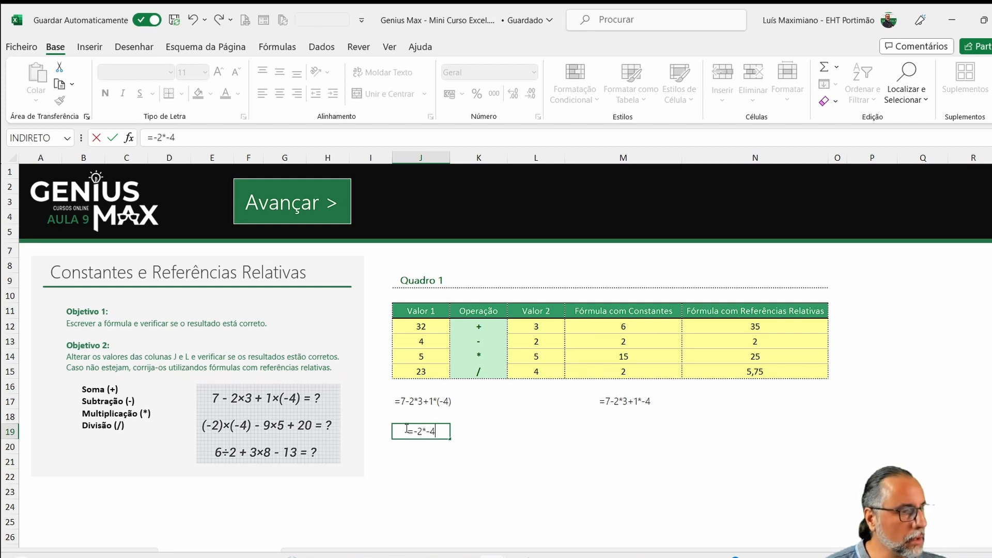
text(-)
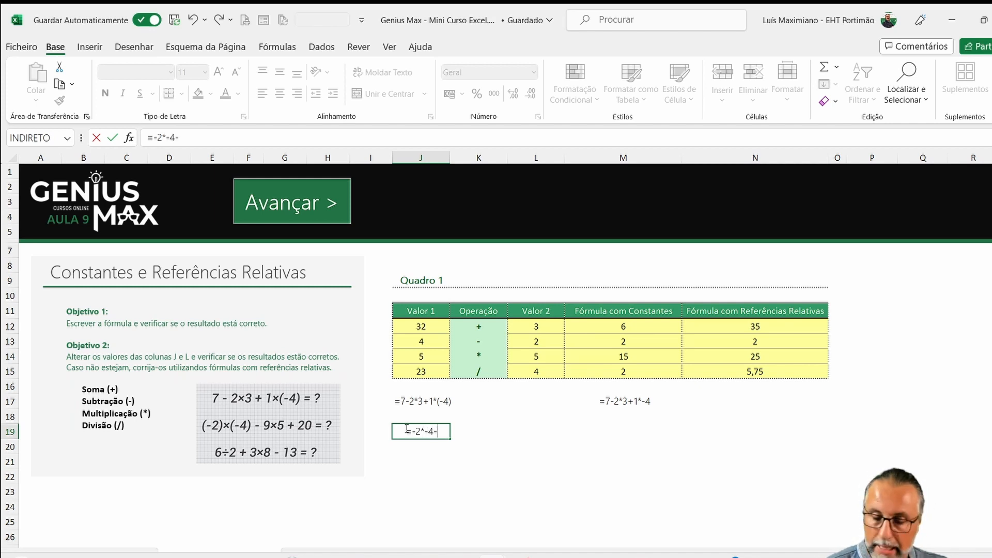
text(9*5)
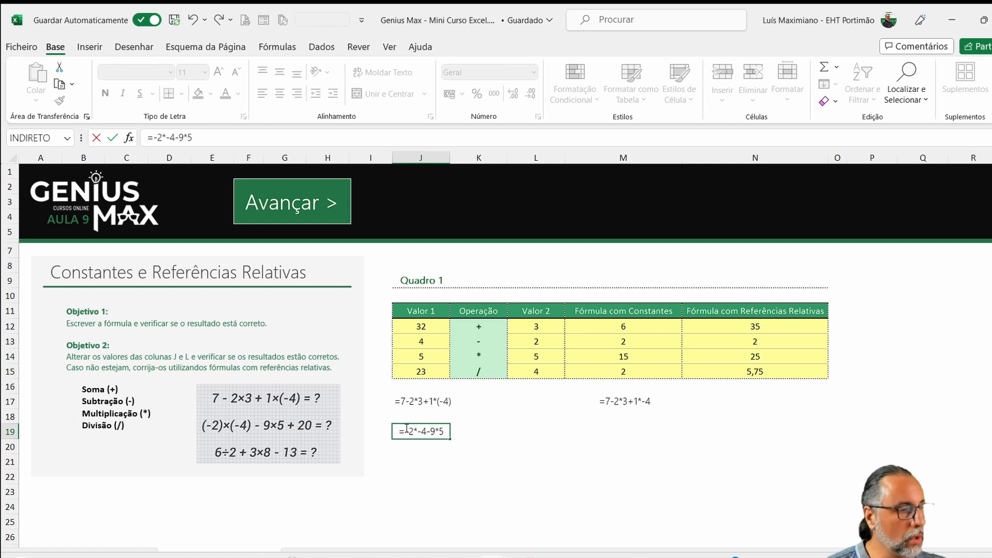
text(+20)
key(Return)
- Enter the same expression with parentheses, =(-2)*(-4)-9*5+20, in cell L19
click(405, 428)
key(Right)
key(Right)
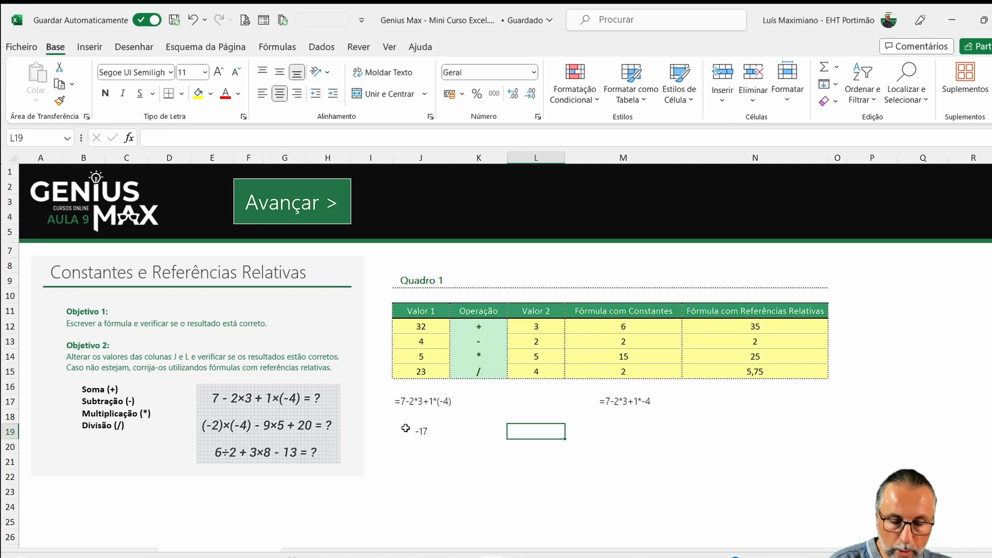
text(=(-2))
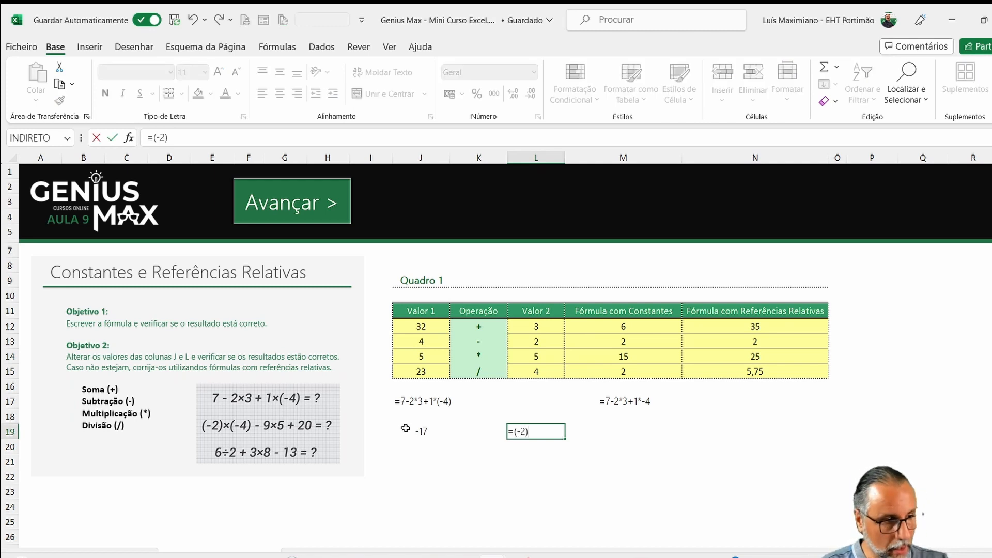
text(*()
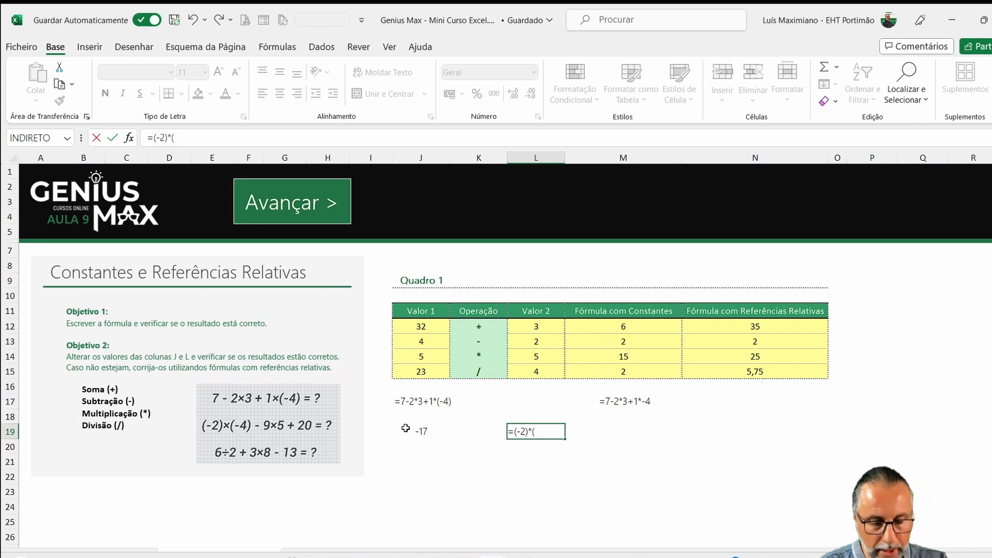
text(-4))
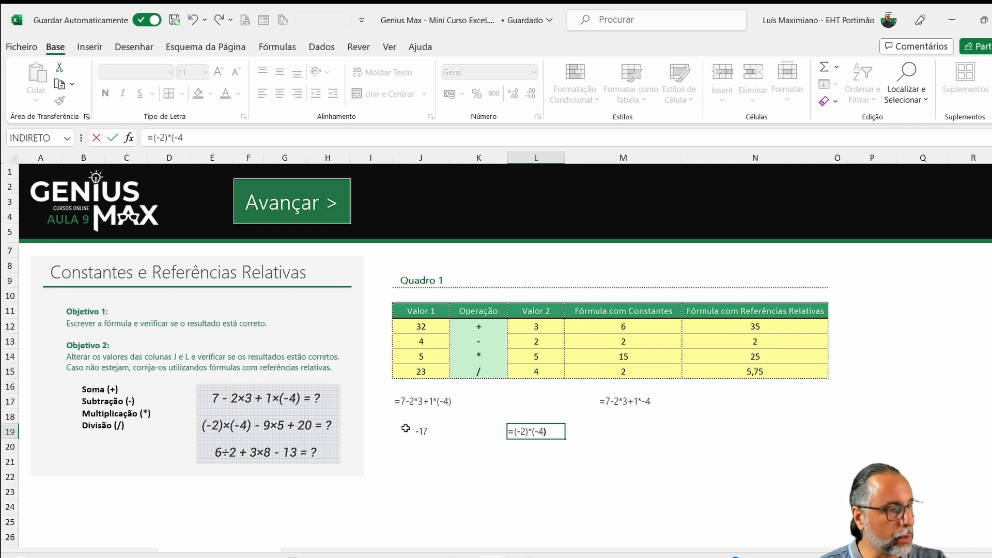
text(-9)
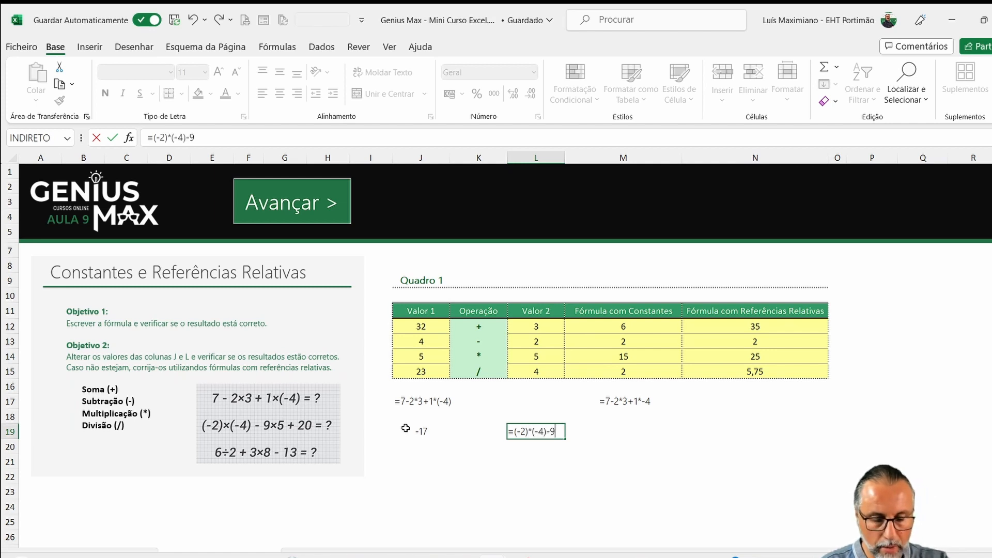
text(*)
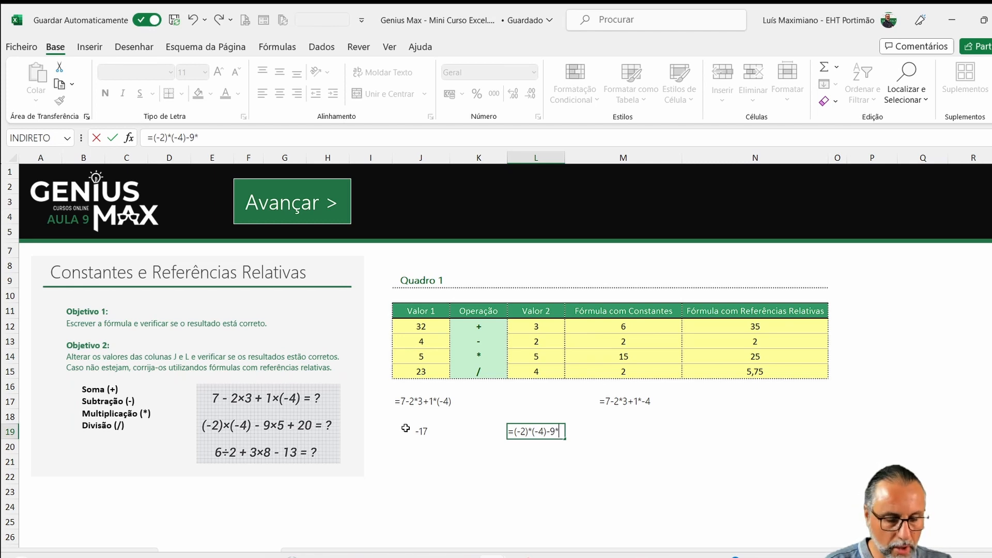
text(5+20)
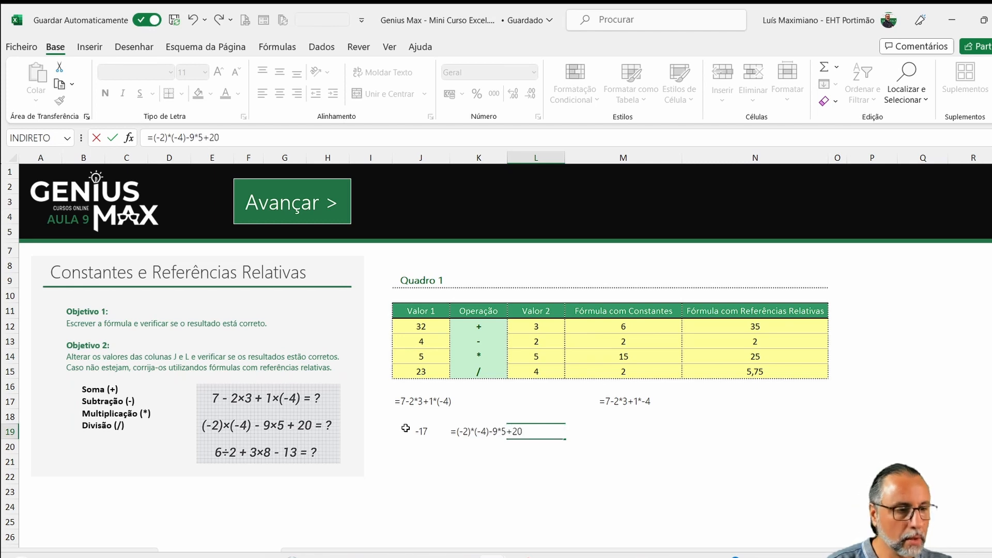
key(ctrl+Return)
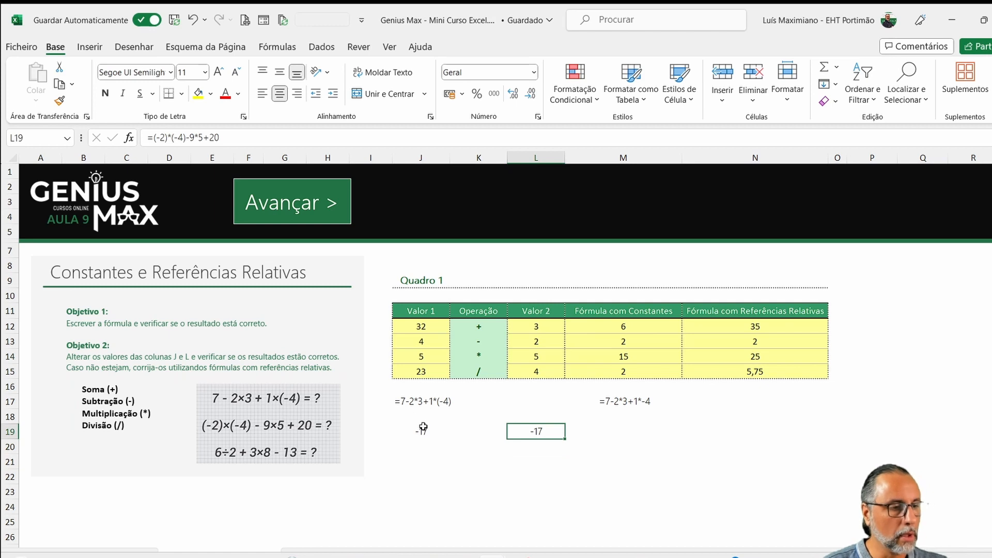
- Turn the formulas in L19 and J19 into text so the cells show the expressions instead of results
double_click(511, 437)
click(452, 432)
click(488, 447)
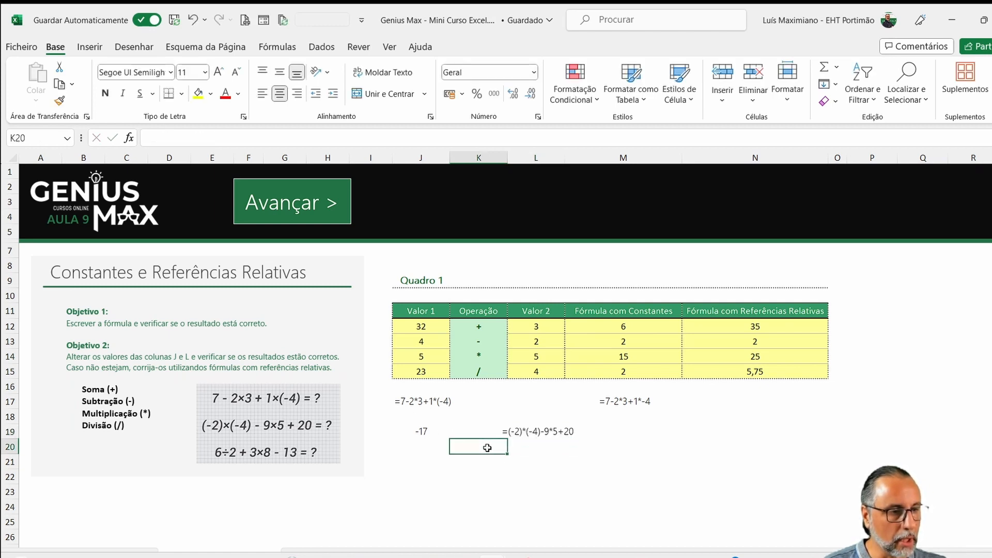
click(420, 432)
double_click(421, 432)
click(356, 432)
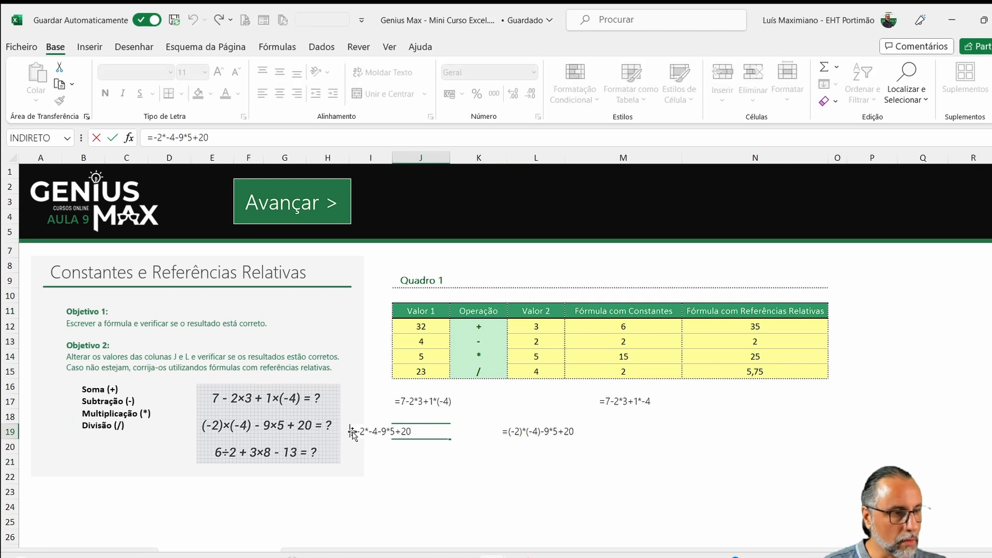
key(Return)
- Move the formula text without parentheses from J19 to M19 and the parenthesised version from L19 to J19
click(422, 435)
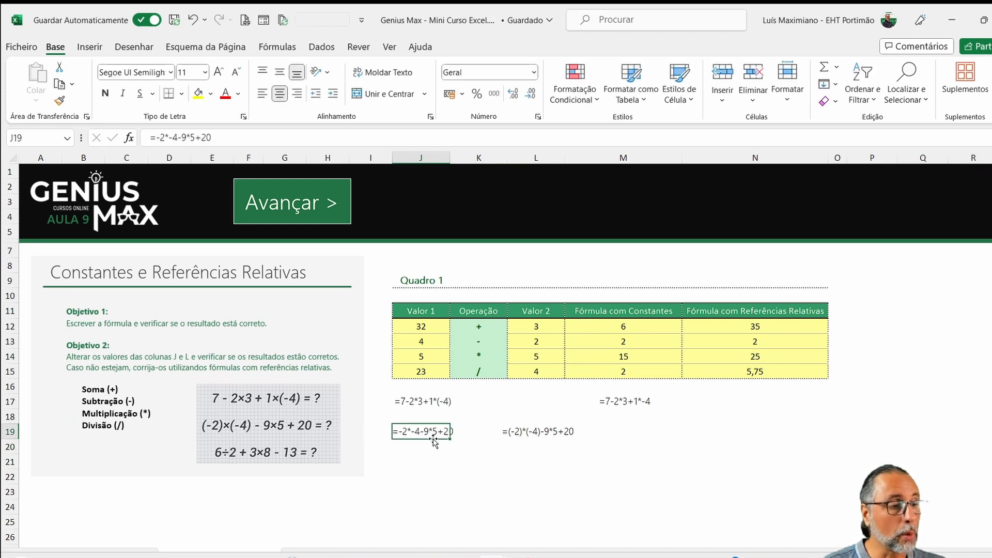
drag(434, 440, 637, 442)
click(542, 436)
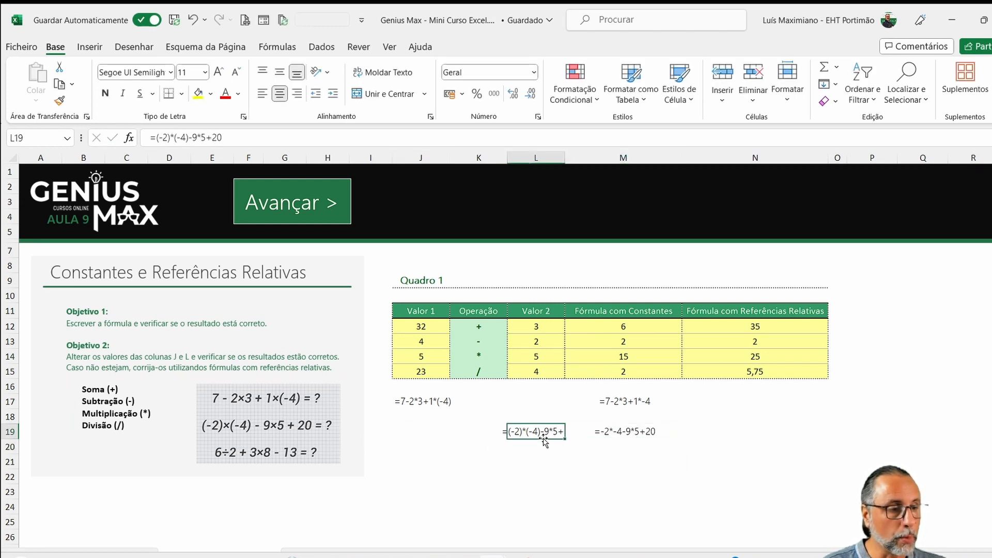
drag(550, 439, 435, 435)
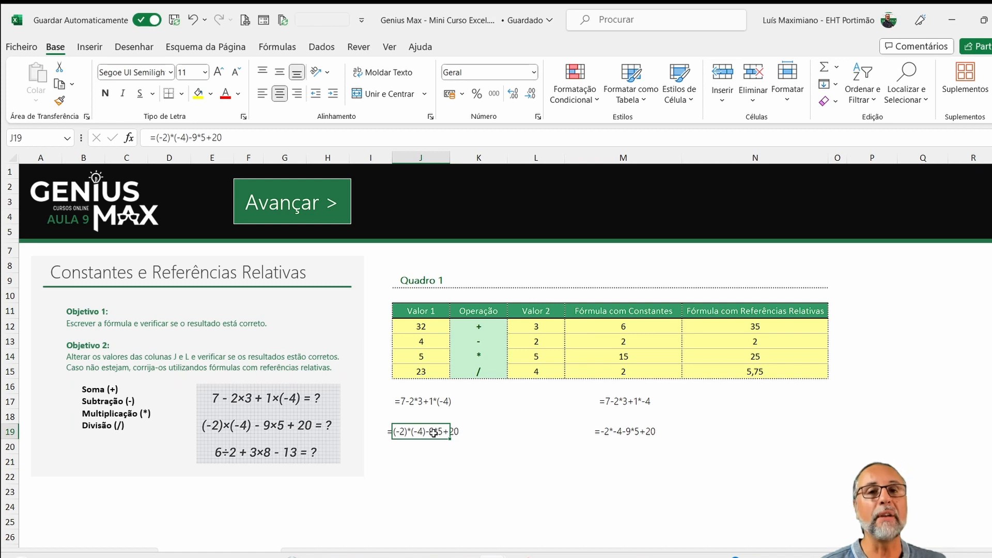
click(454, 447)
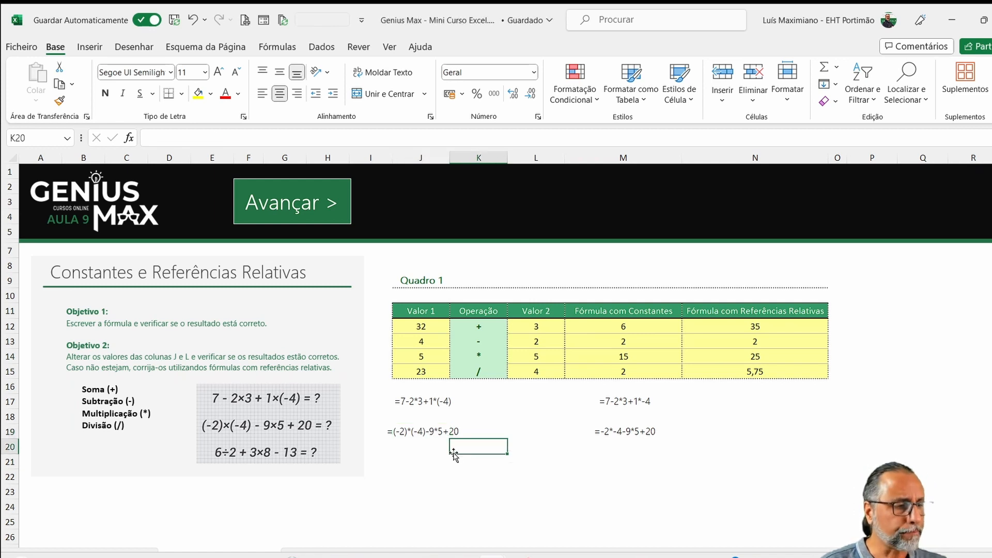
- Solve the third sample expression by entering =6/2+3*8-13 in cell J21
click(418, 457)
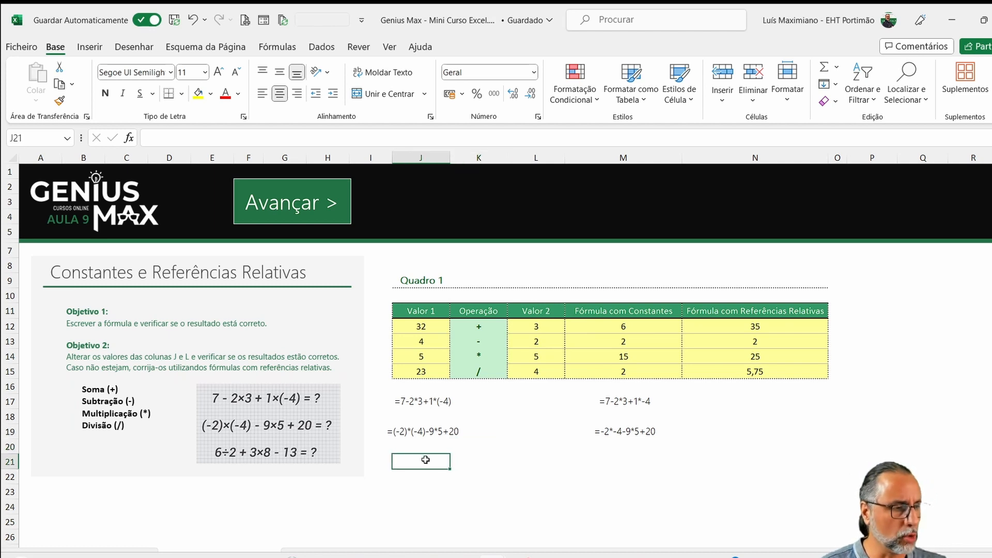
text(=)
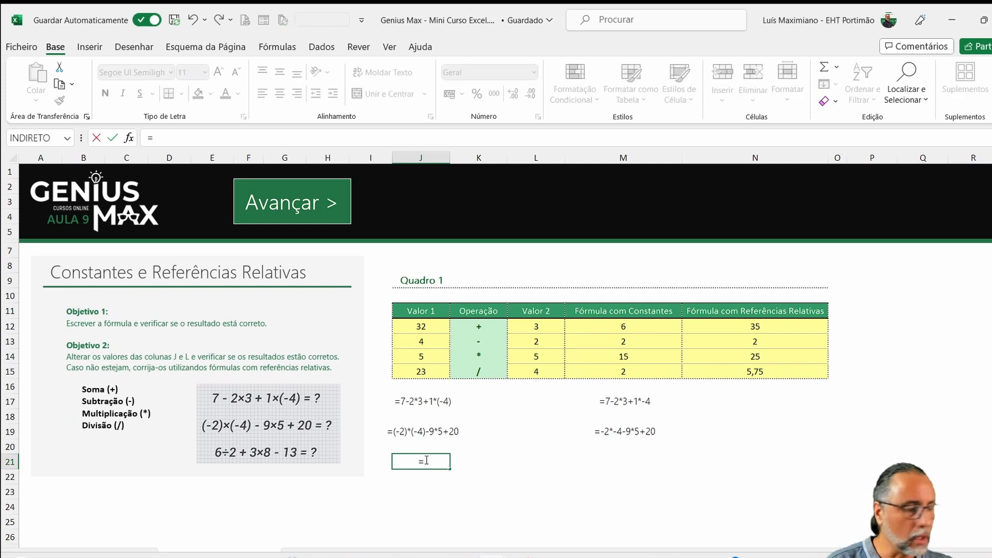
text(6/)
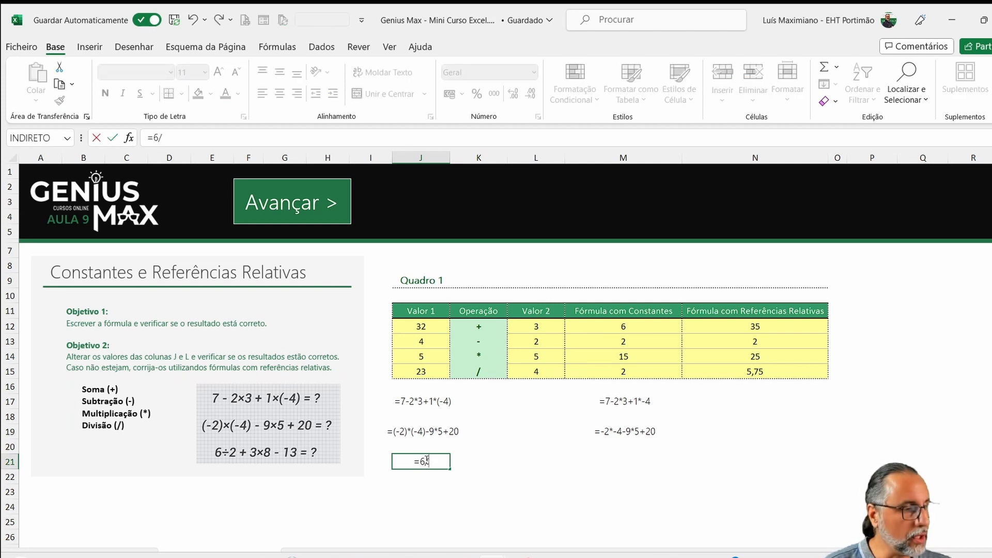
text(2+3*)
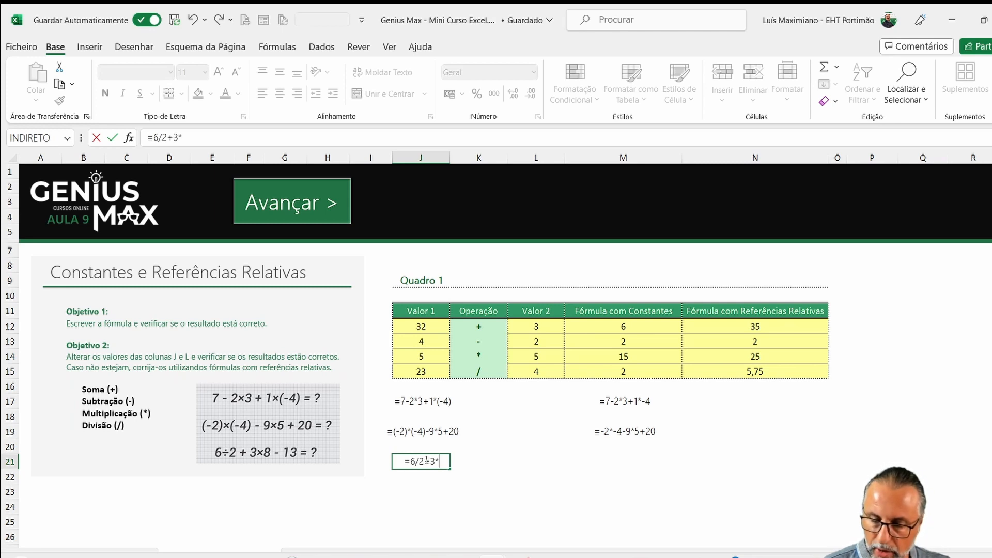
text(8-1)
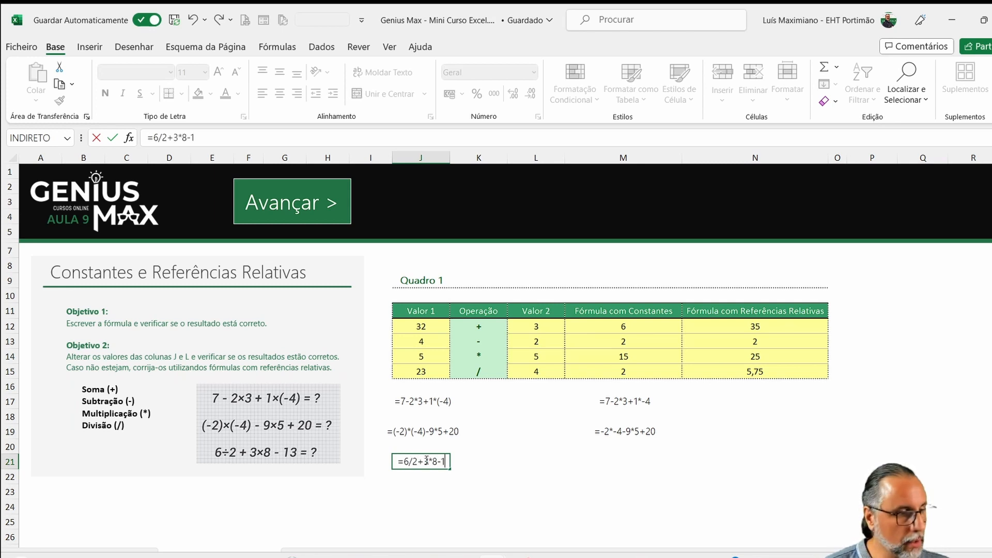
text(3)
key(Return)
click(421, 461)
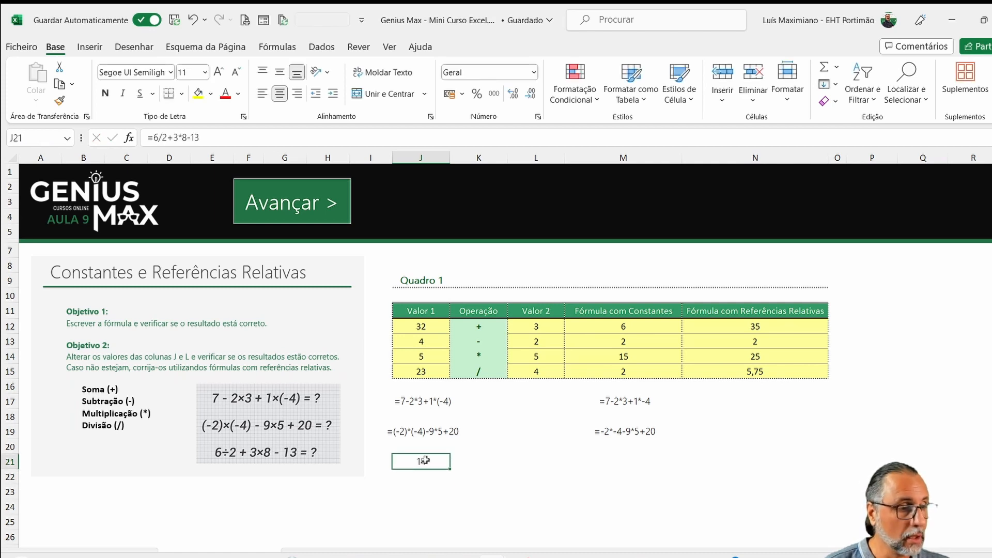
- Turn the formula in J21 into text so the cell shows the expression
click(148, 139)
key(Return)
key(Up)
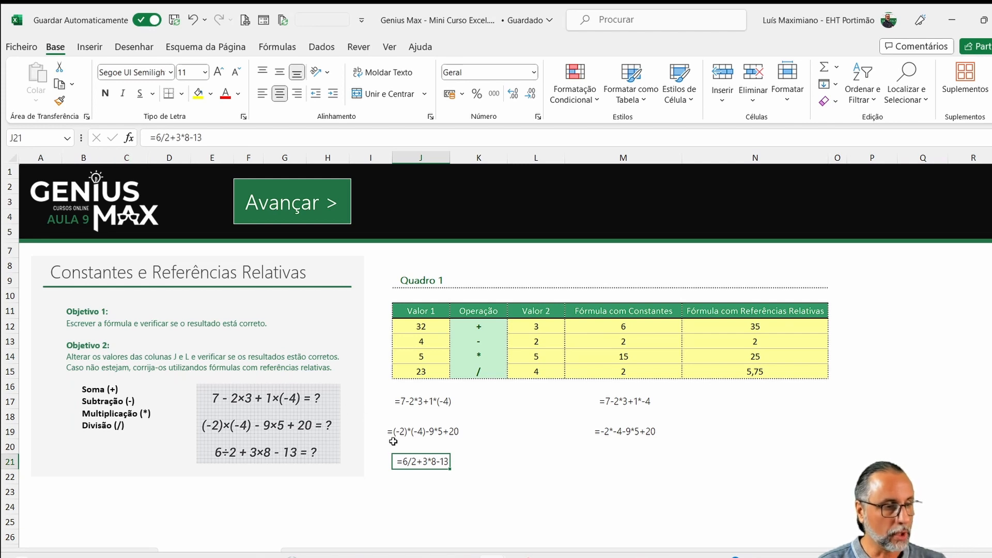
- Copy the formula text from J21 to L21 and make the copy a working formula again
drag(417, 469, 516, 460)
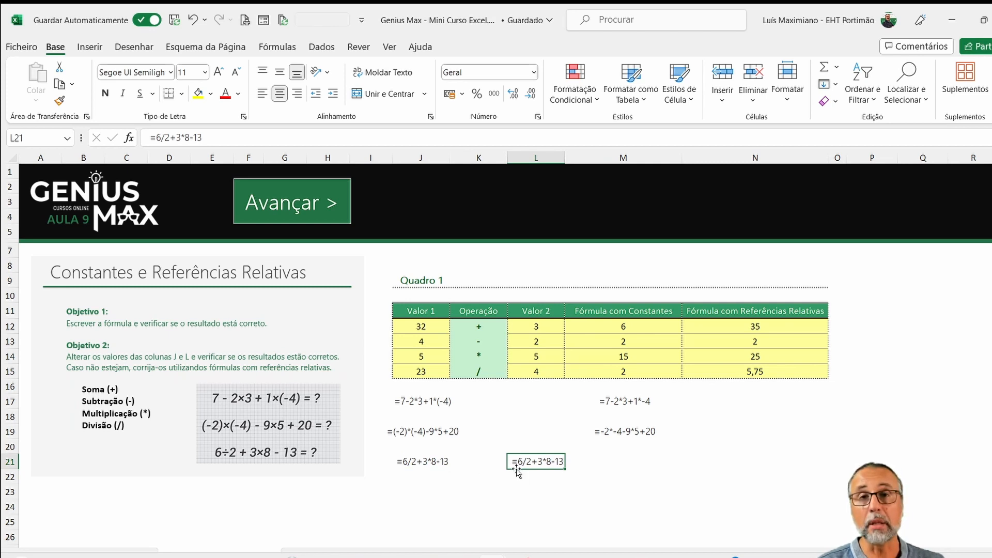
double_click(516, 464)
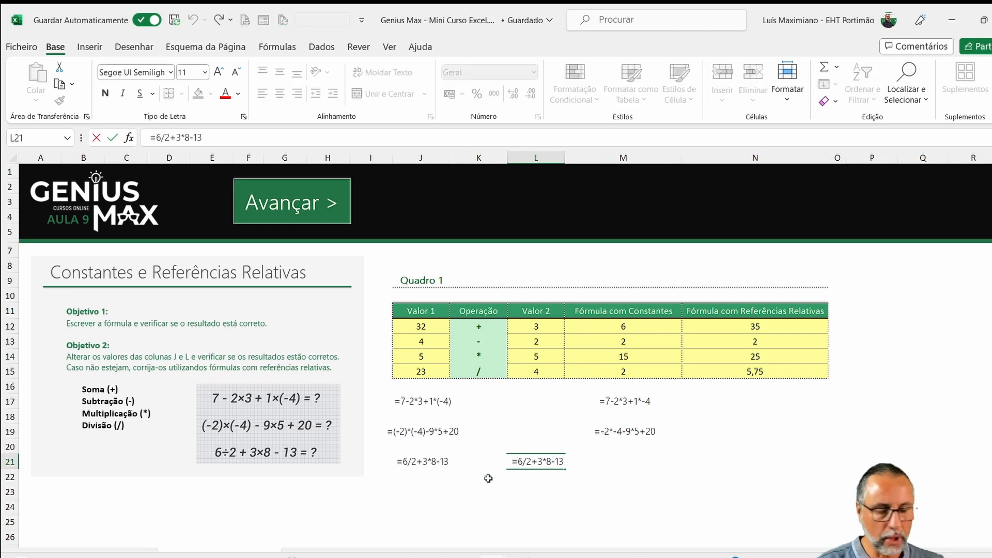
key(Return)
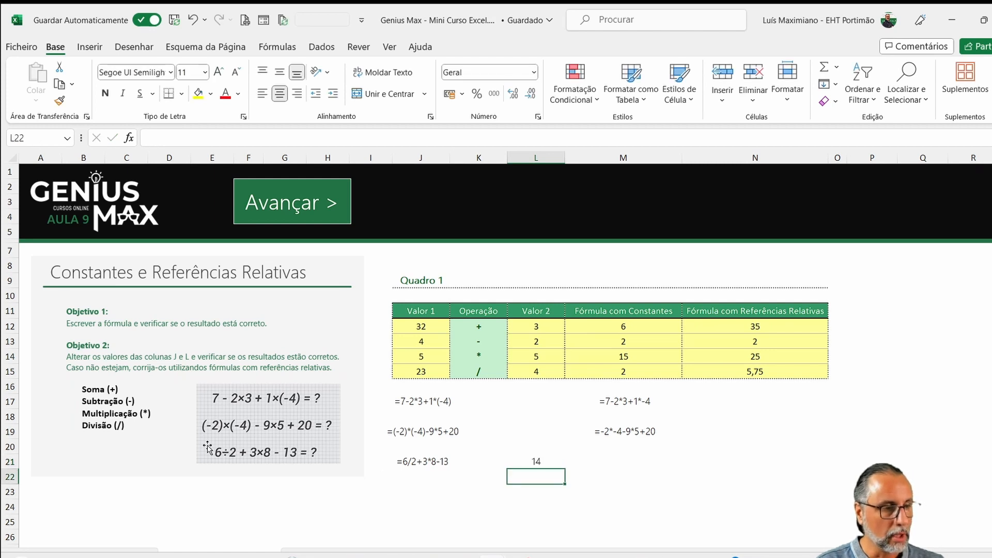
click(449, 462)
click(535, 463)
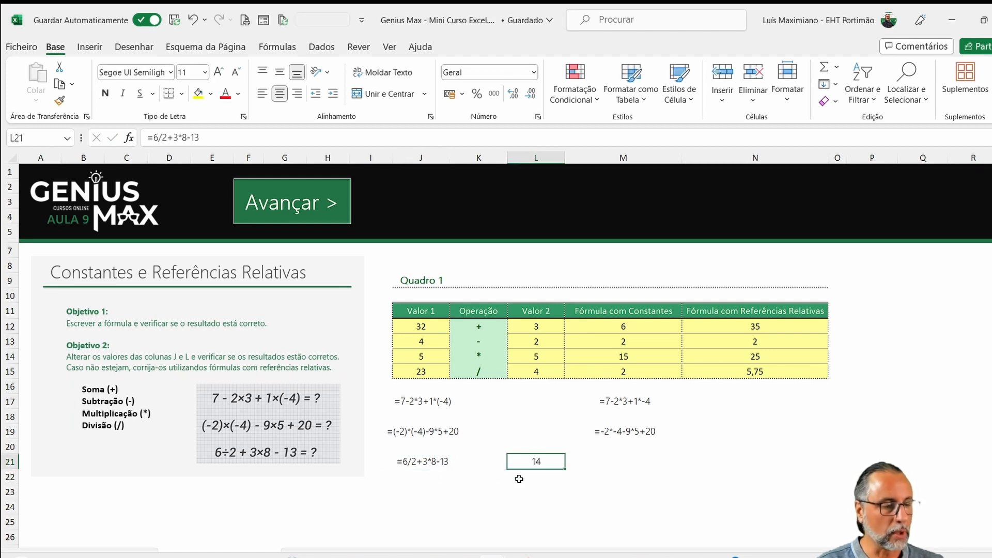
- Copy the formula text from J19 to L19 and make the copy a working formula again
click(426, 442)
click(428, 438)
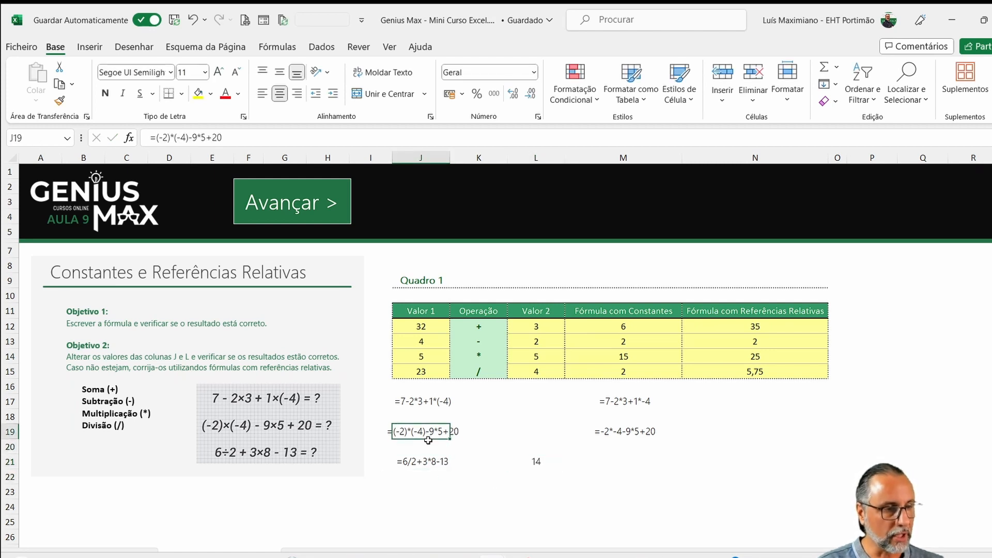
drag(432, 443, 518, 435)
double_click(518, 435)
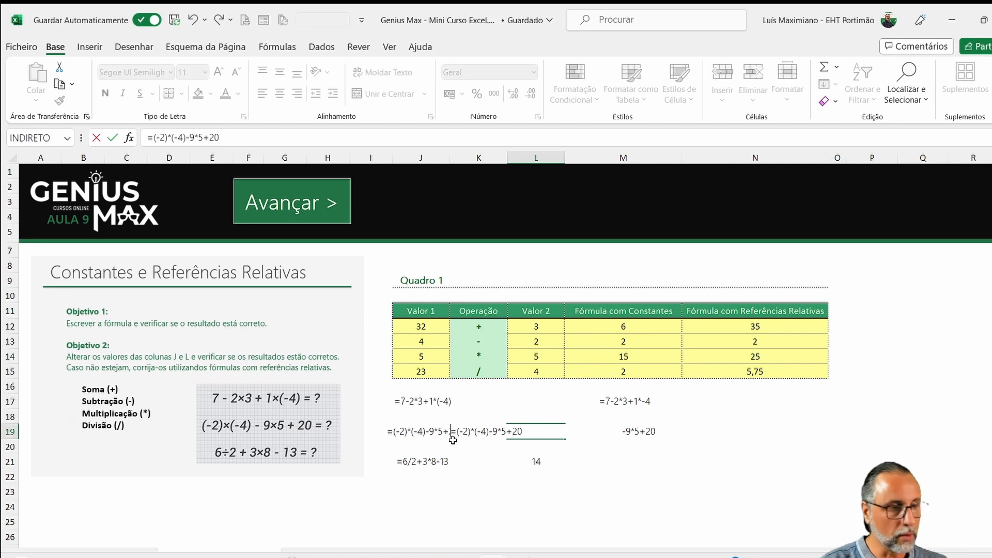
key(Return)
- Copy the formula text from J17 to L17 and make the copy calculate as a working formula
click(441, 402)
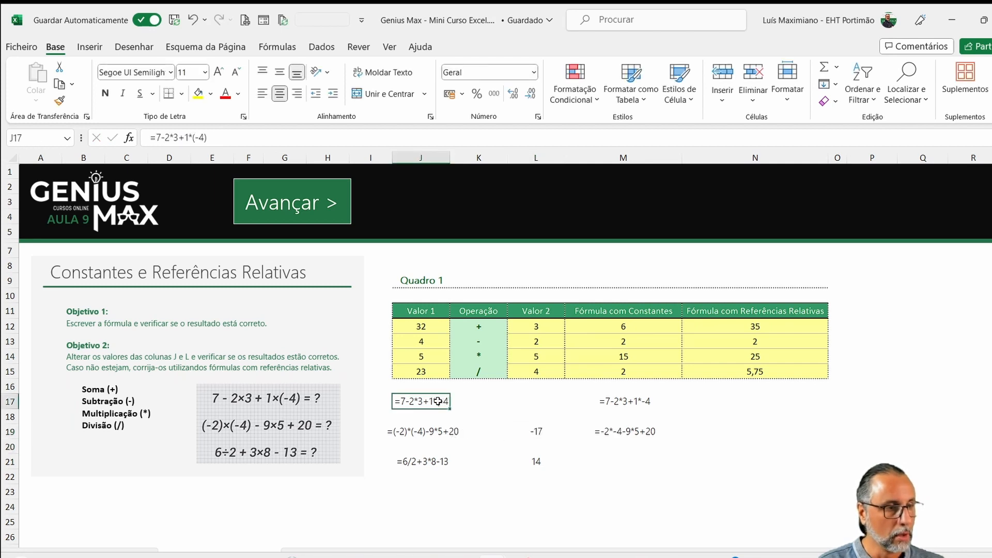
drag(432, 407, 525, 407)
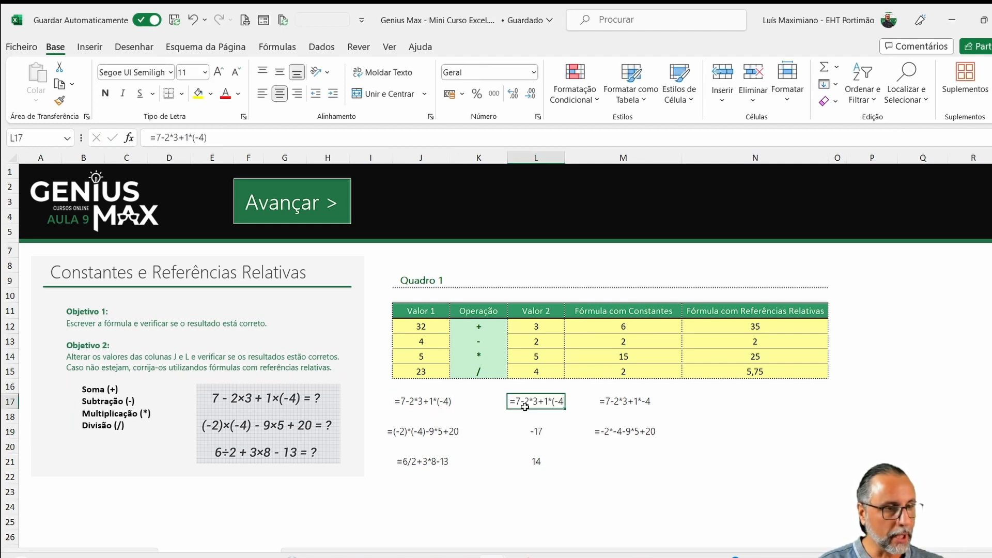
double_click(525, 403)
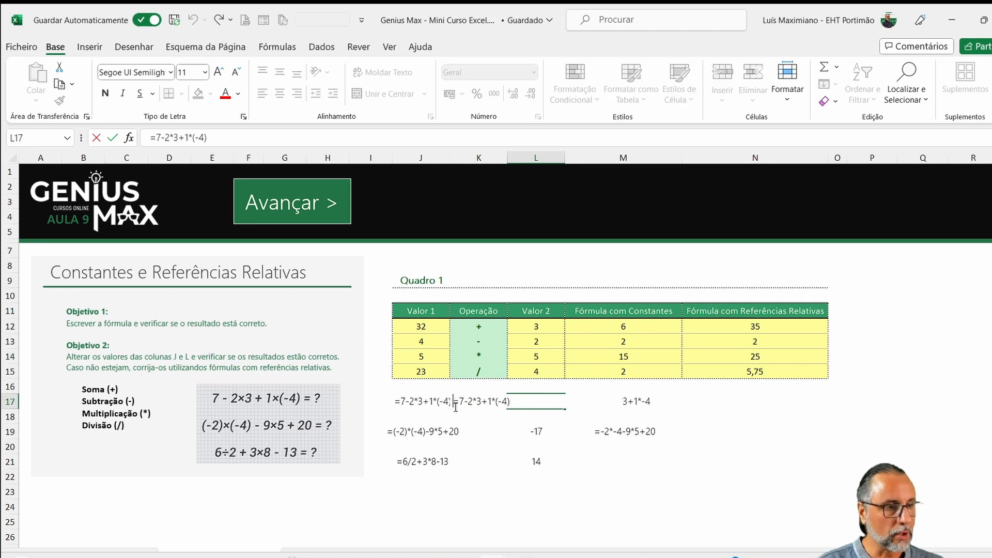
key(Return)
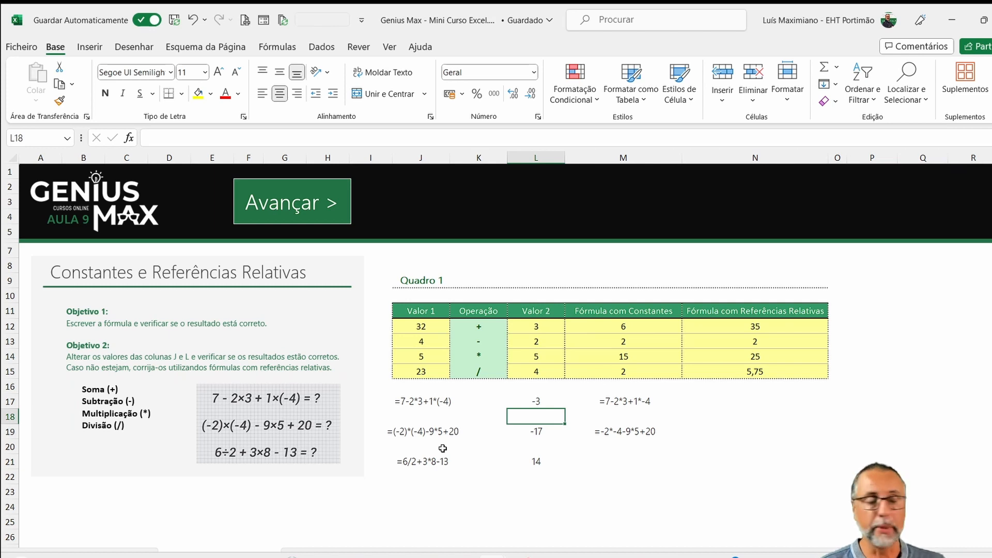
- Switch to the Operadores Aritméticos sheet and enter the addition formula =J12+L12 in cell M12 of Quadro 2
click(309, 553)
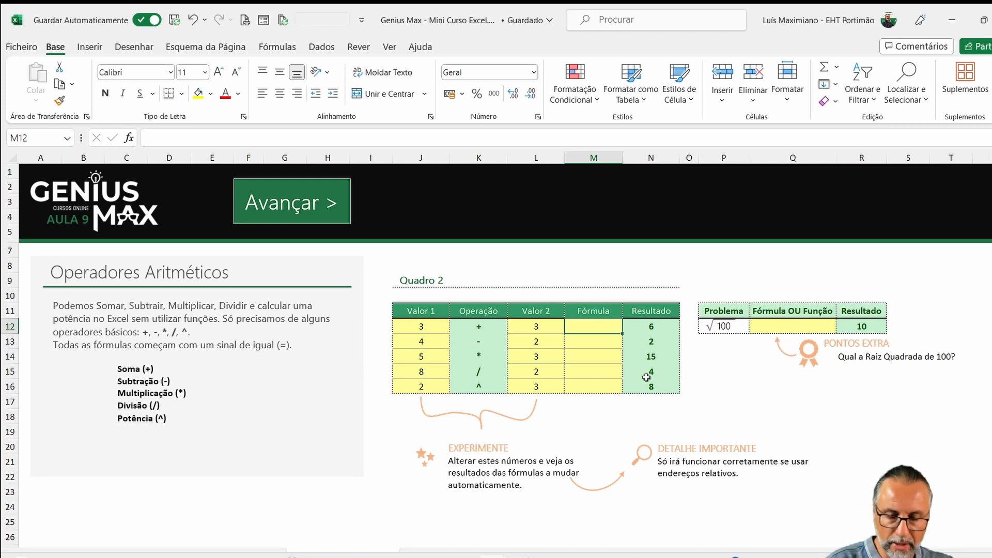
text(=)
click(424, 326)
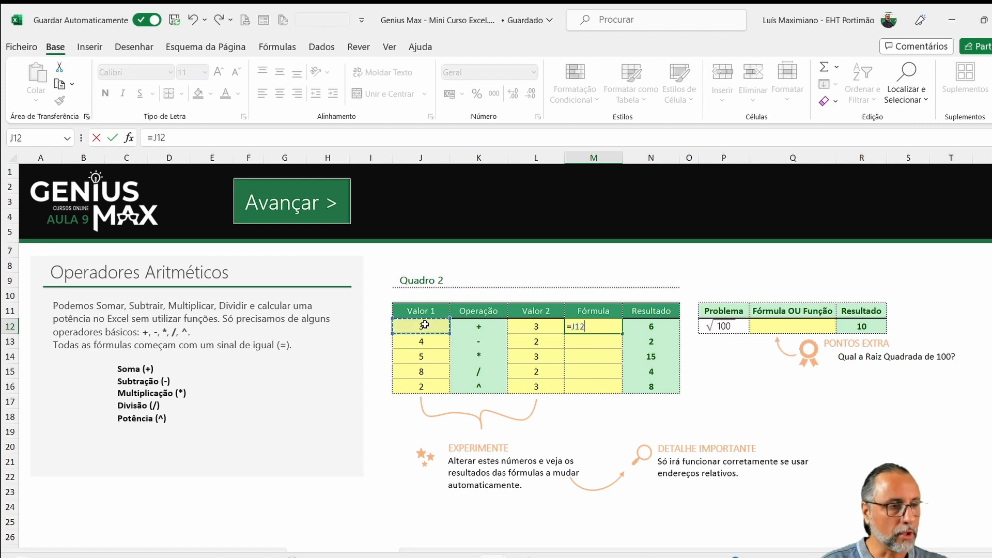
text(+)
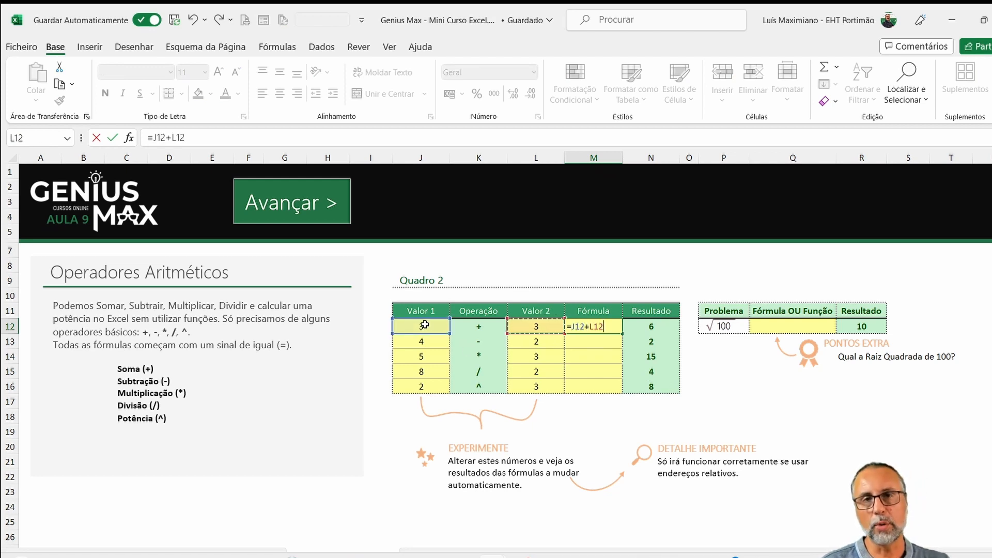
key(Return)
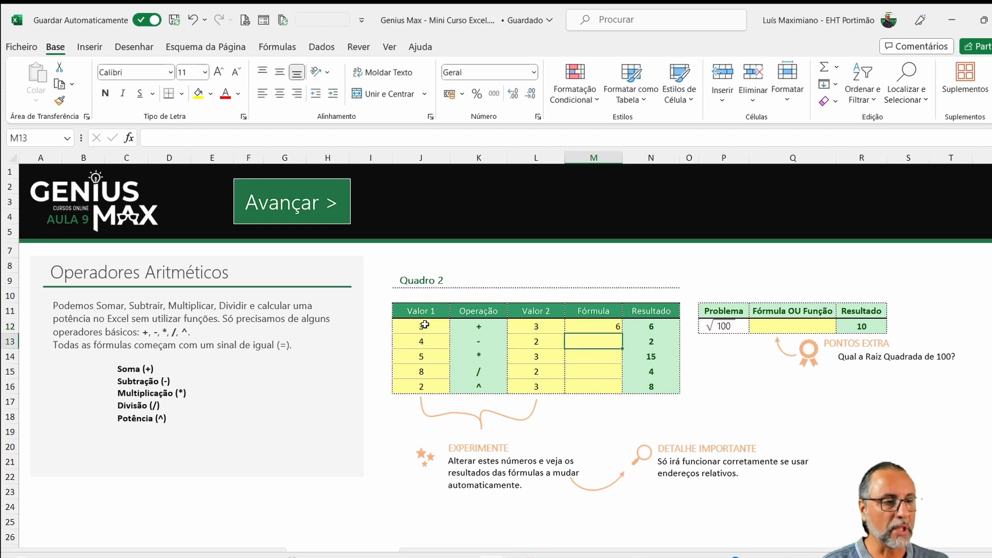
- Enter the subtraction formula =J13-L13 in cell M13 of Quadro 2
text(=)
key(Left)
key(Left)
key(Left)
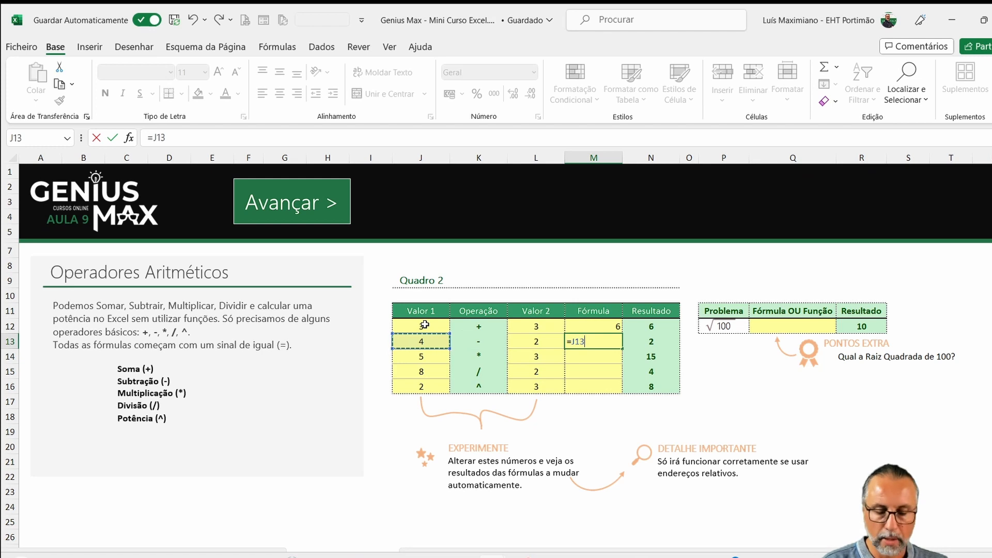
text(-)
key(Left)
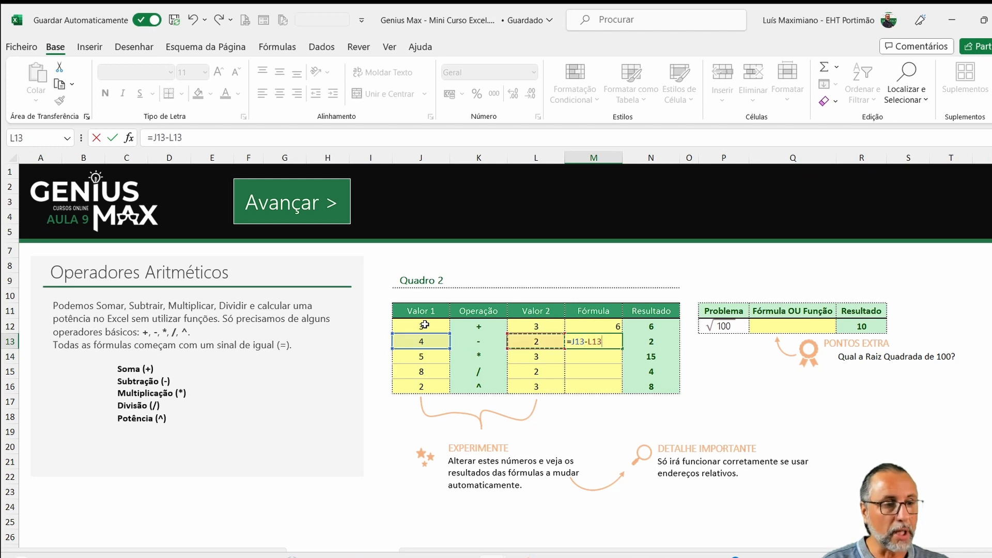
key(Return)
- Enter the multiplication formula =J14*L14 in cell M14 of Quadro 2
text(=)
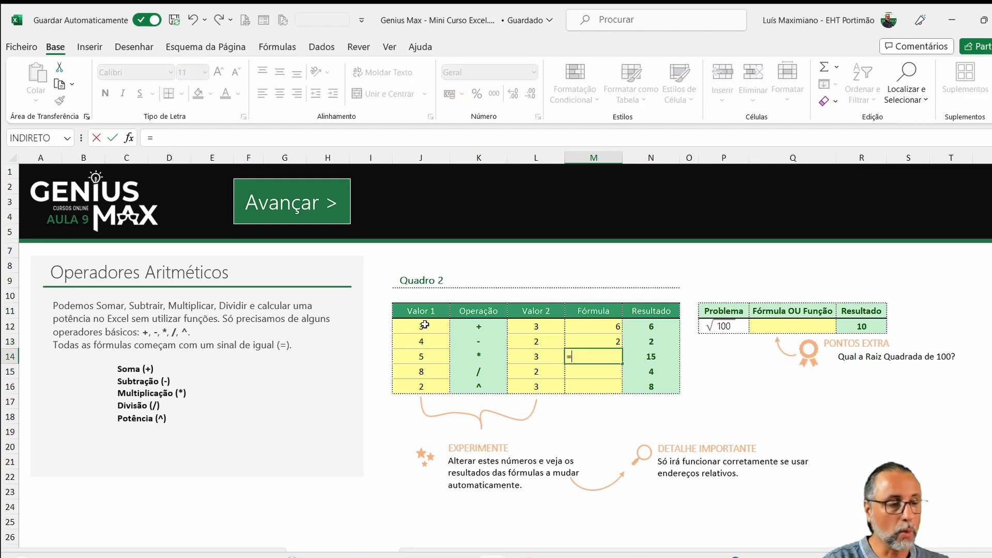
click(412, 351)
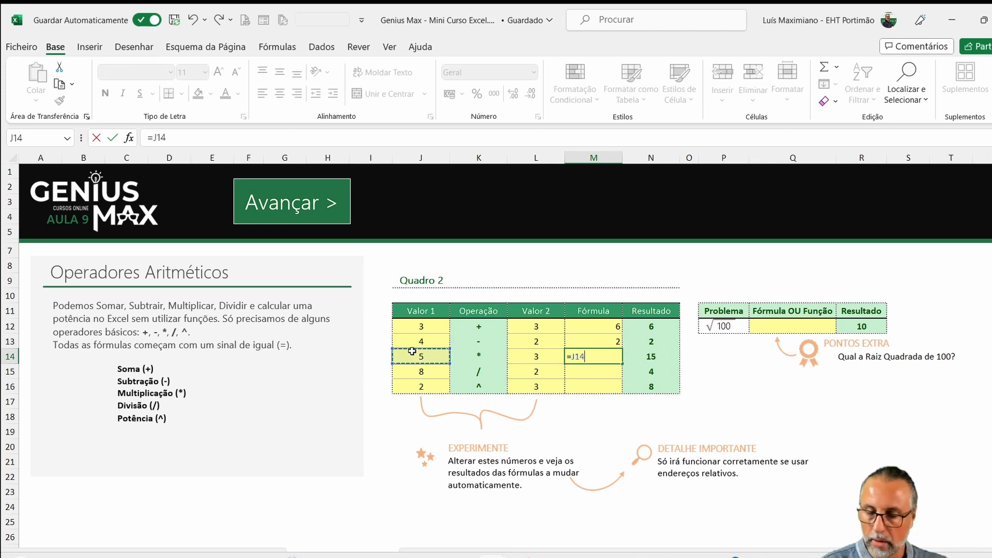
text(*)
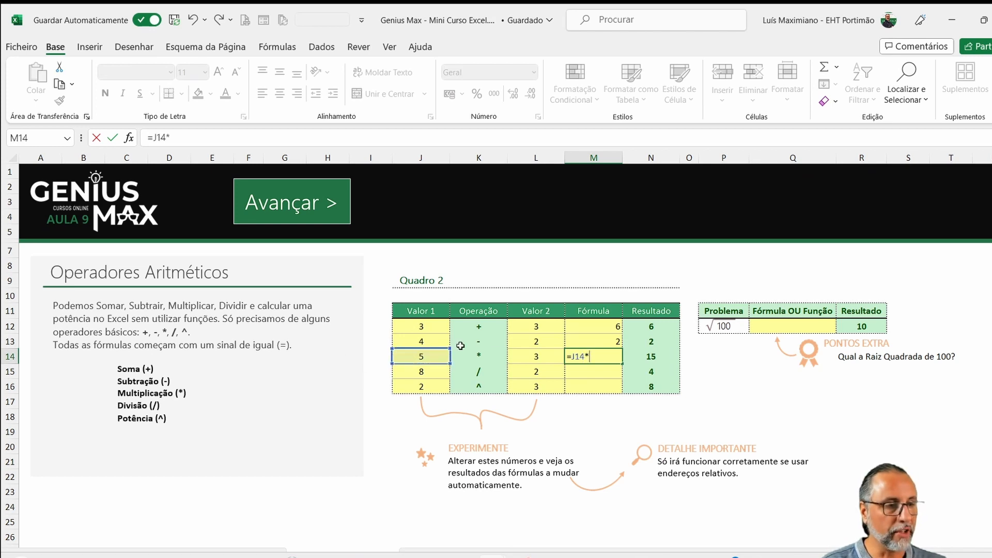
click(523, 356)
key(Return)
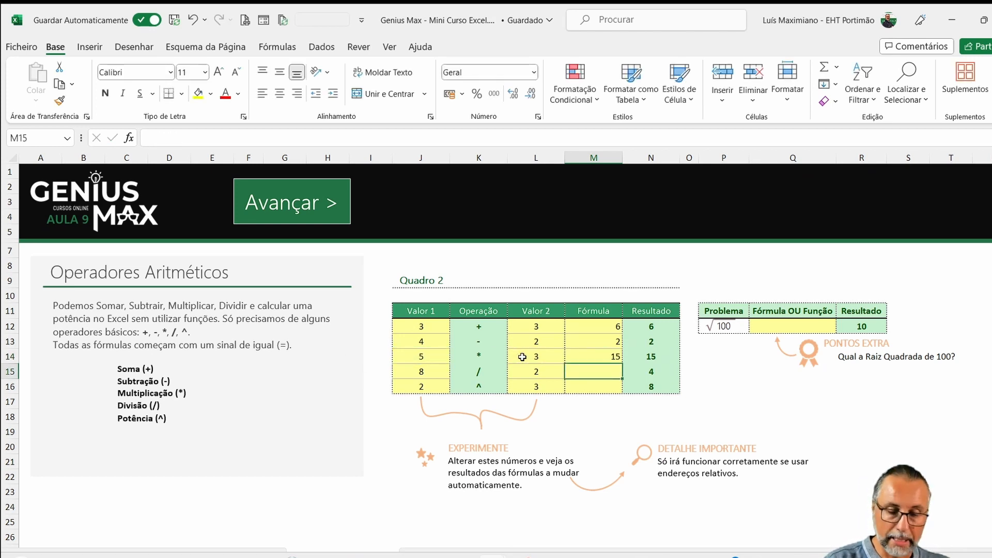
- Enter the division formula =J15/L15 in cell M15 of Quadro 2
text(=)
click(424, 371)
text(/)
click(529, 377)
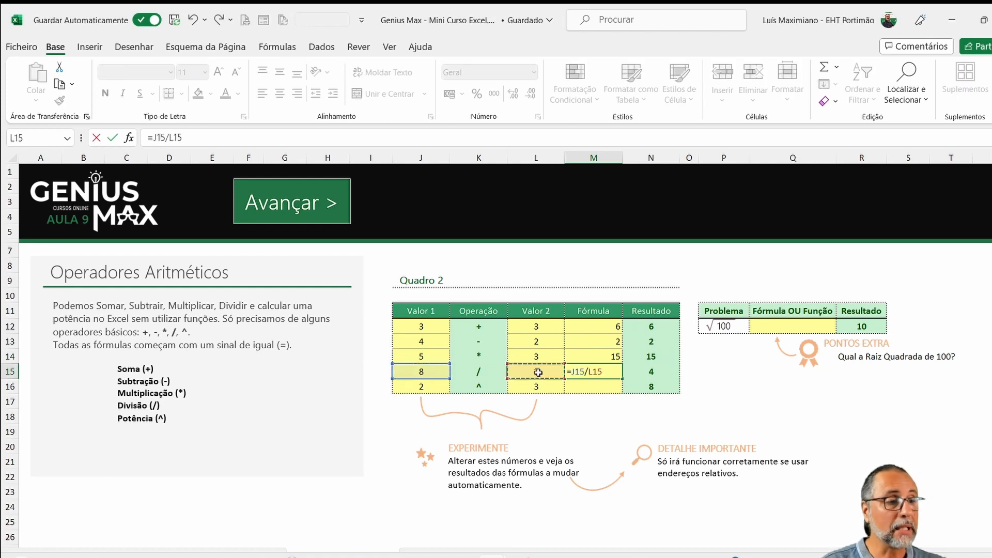
key(Return)
- Enter the power formula =J16^L16 in cell M16 of Quadro 2
text(=)
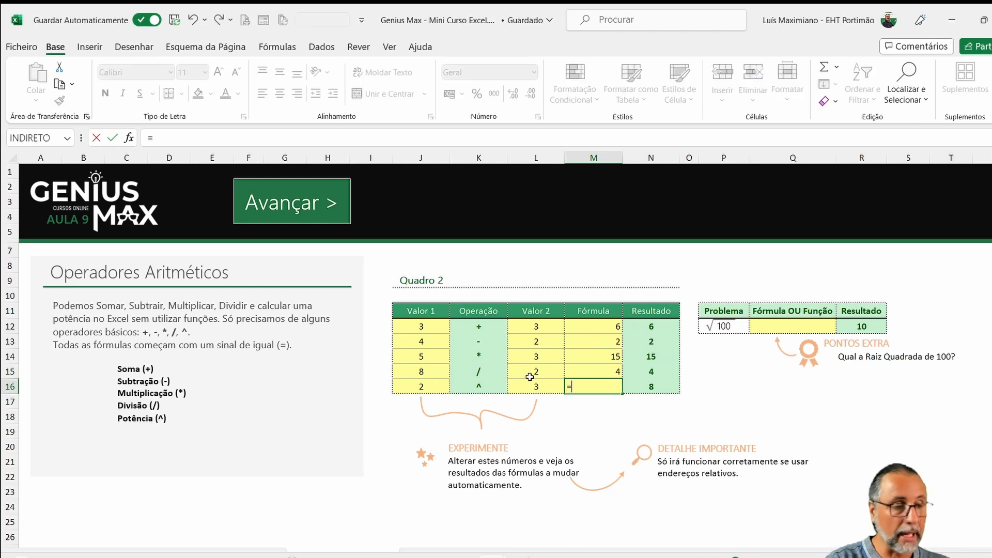
click(433, 384)
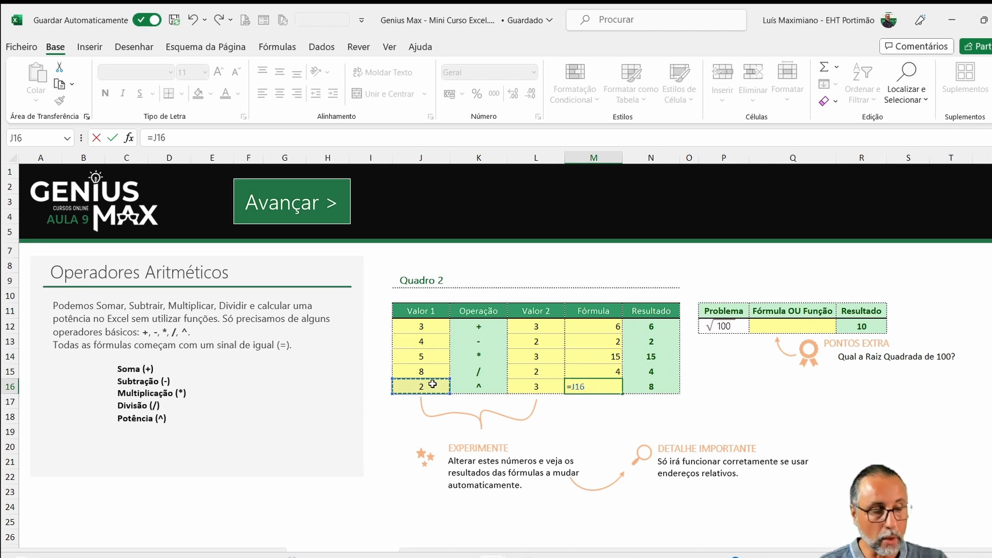
click(534, 387)
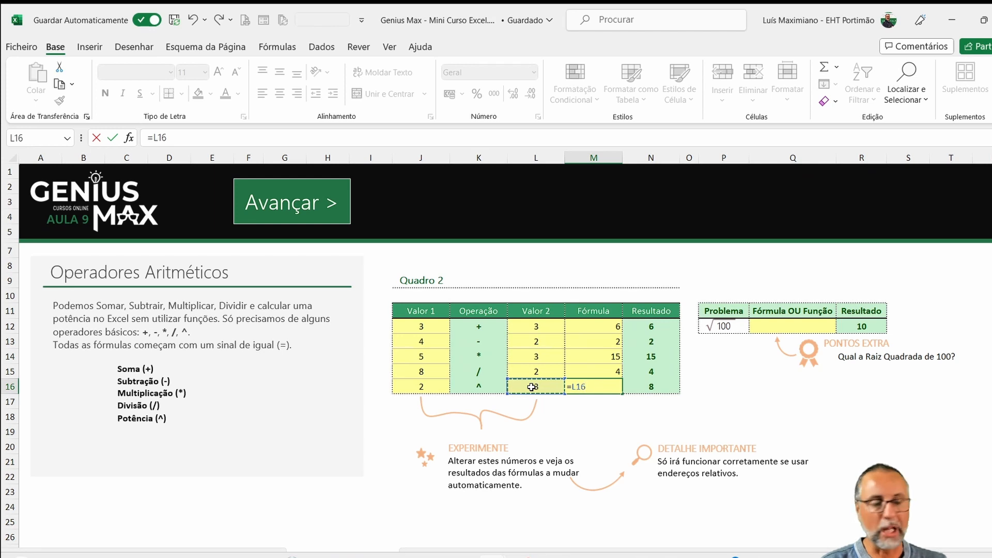
click(437, 388)
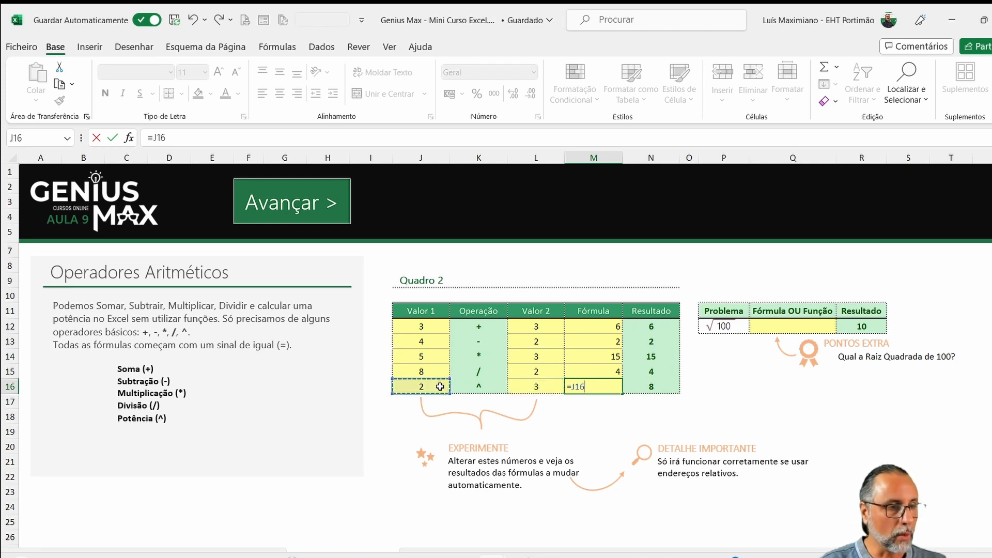
text(^^)
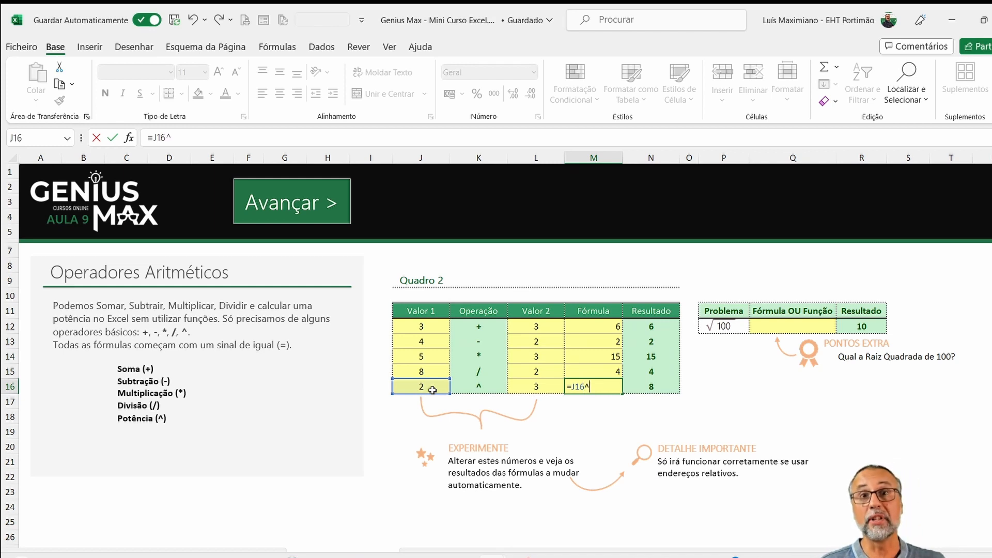
click(536, 388)
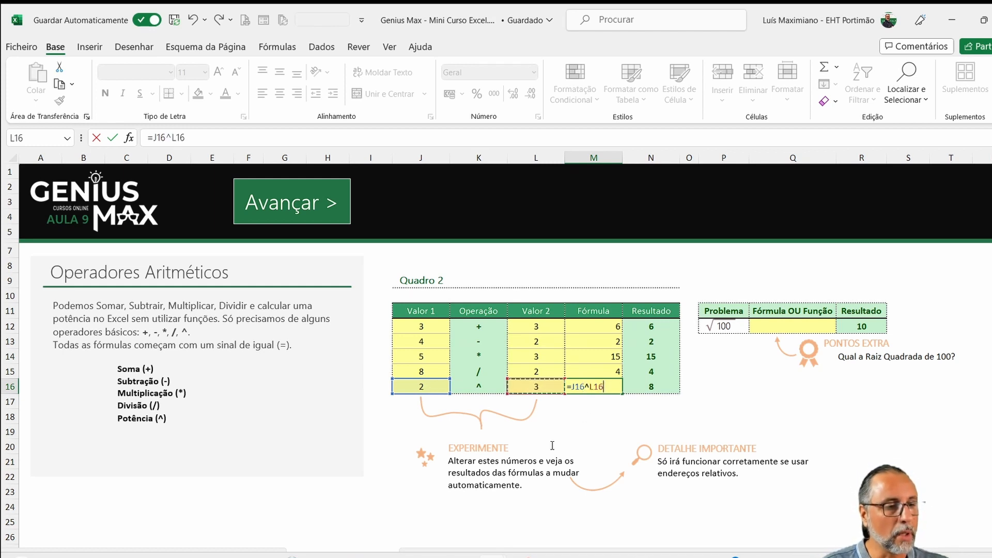
key(Return)
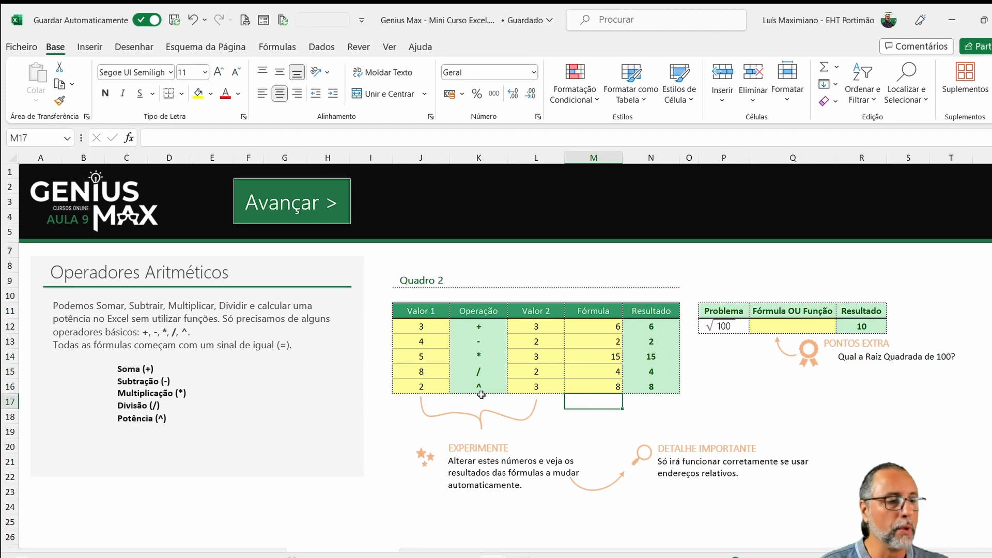
- Insert a handwritten ink equation for 2³ and place it in cell M16 beside the power formula's result
click(91, 47)
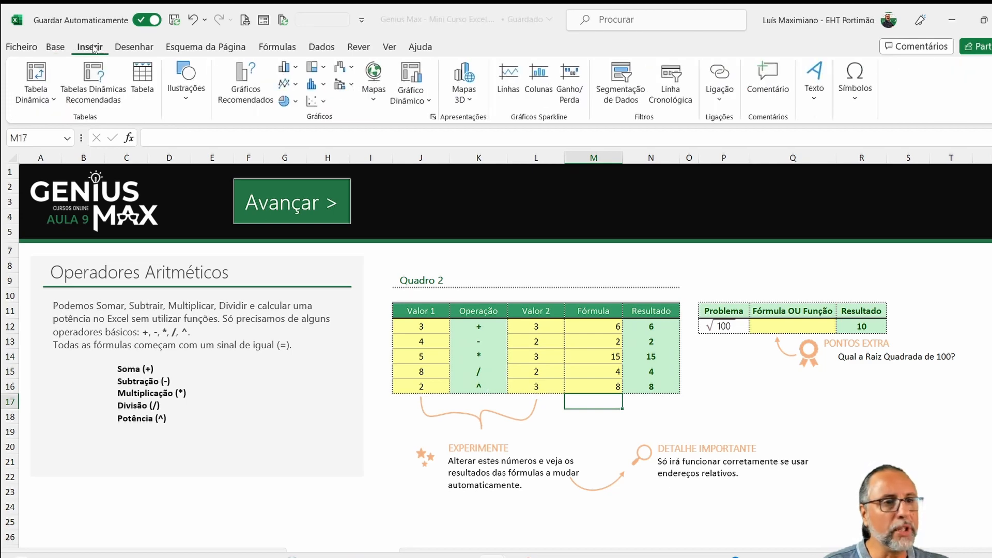
click(857, 96)
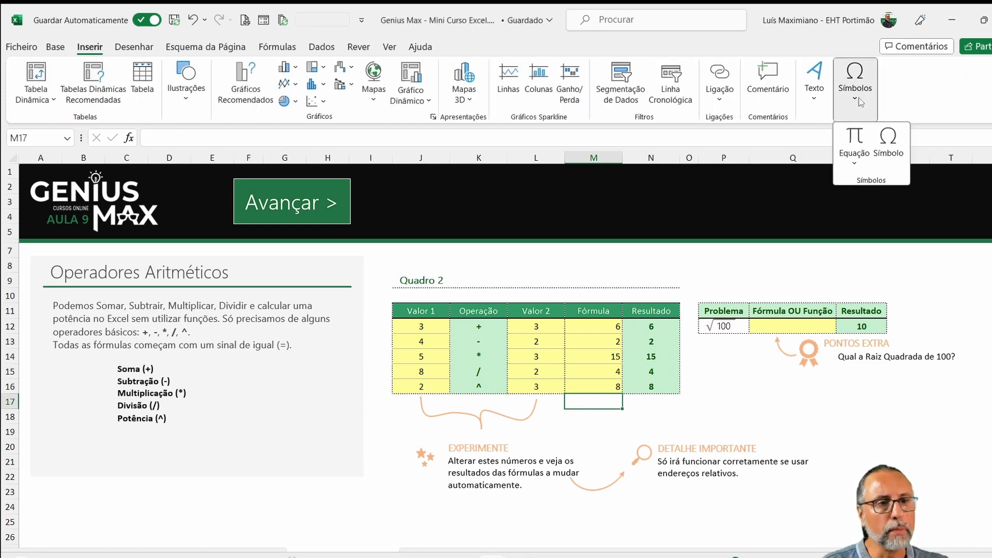
click(855, 138)
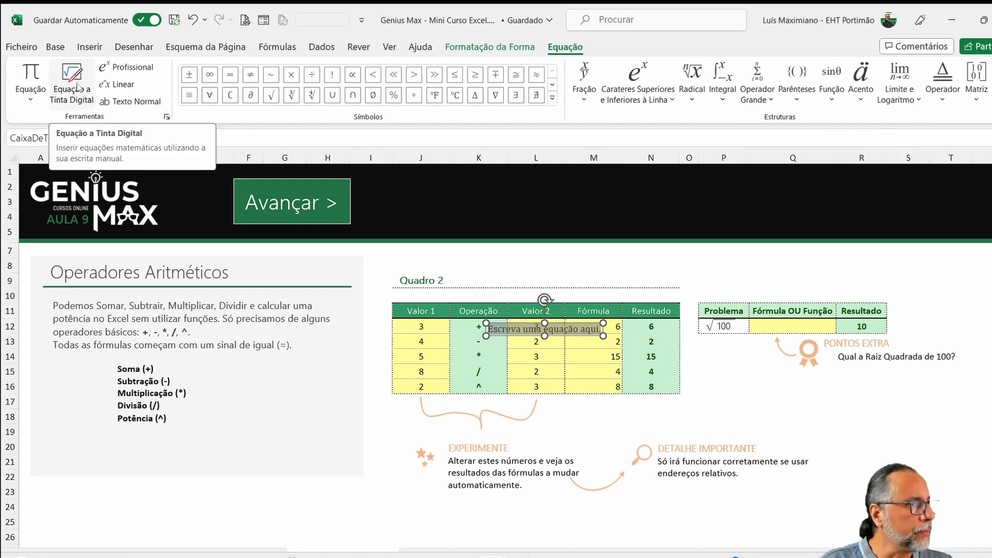
click(78, 83)
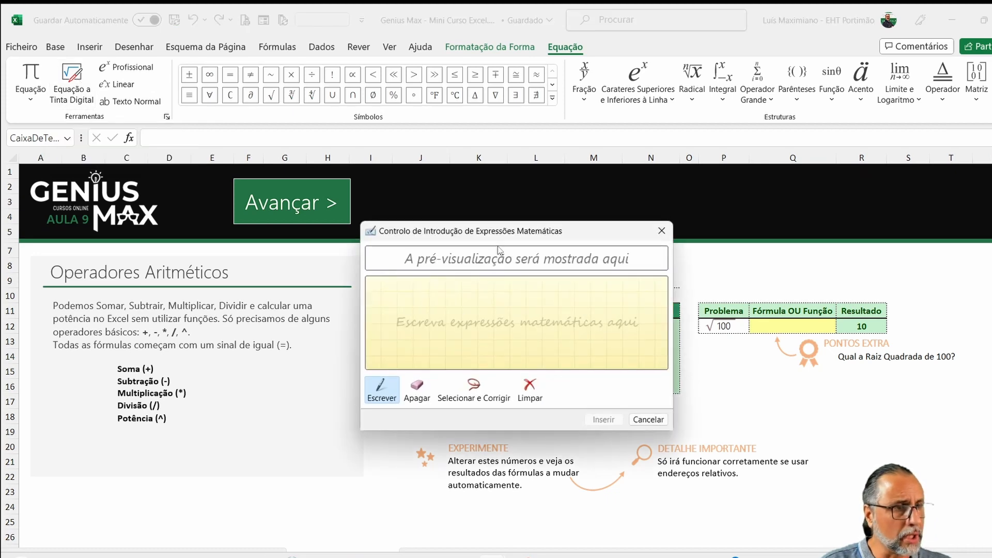
mouse_move(507, 237)
mouse_down()
mouse_move(681, 159)
mouse_move(592, 178)
mouse_up()
mouse_move(547, 267)
mouse_down()
mouse_move(588, 270)
mouse_move(606, 293)
mouse_up()
mouse_move(594, 238)
mouse_down()
mouse_move(608, 247)
mouse_move(595, 266)
mouse_up()
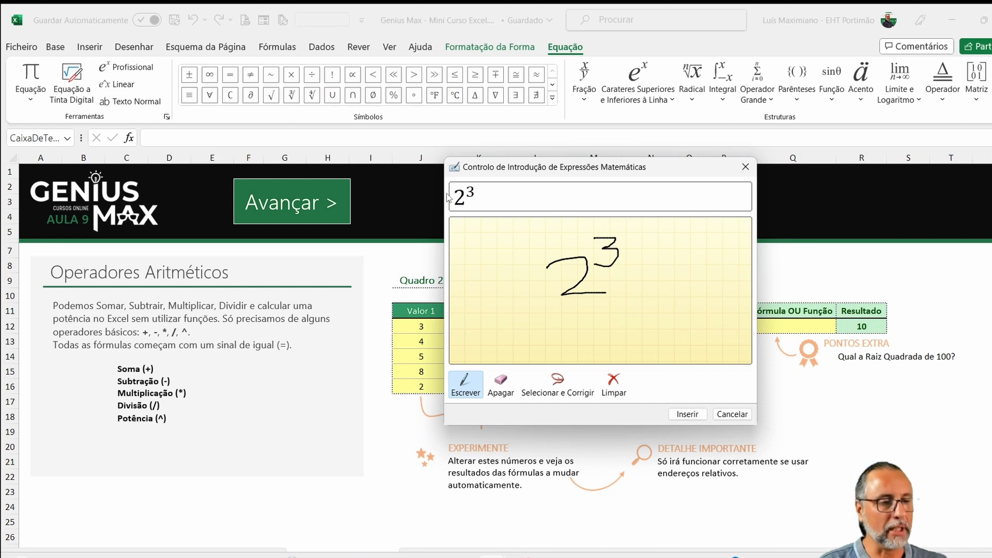
click(687, 415)
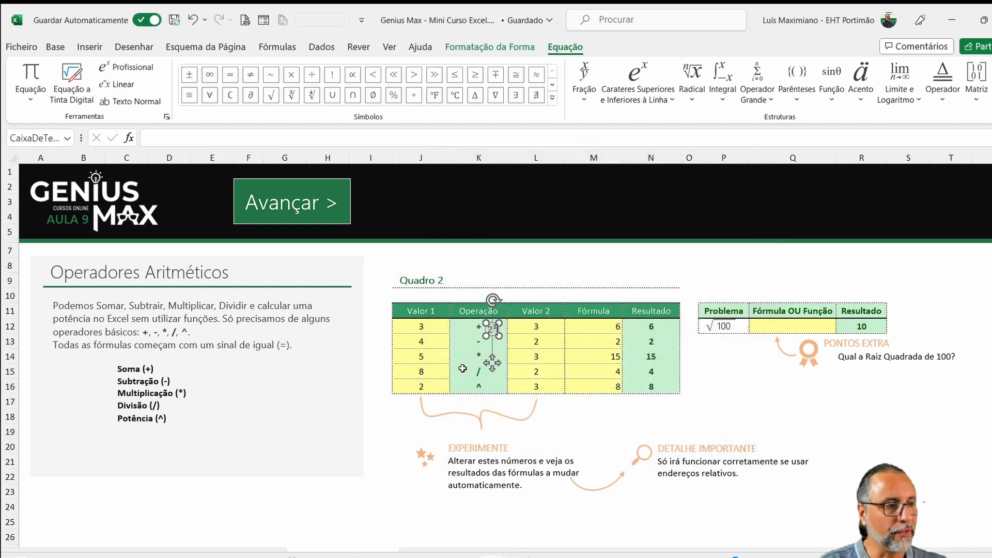
drag(493, 335, 577, 389)
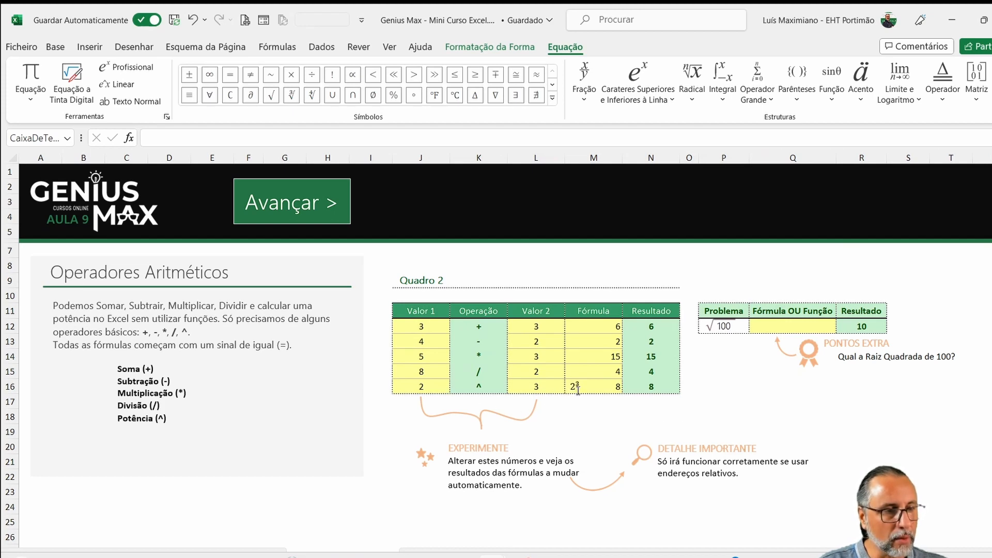
click(722, 417)
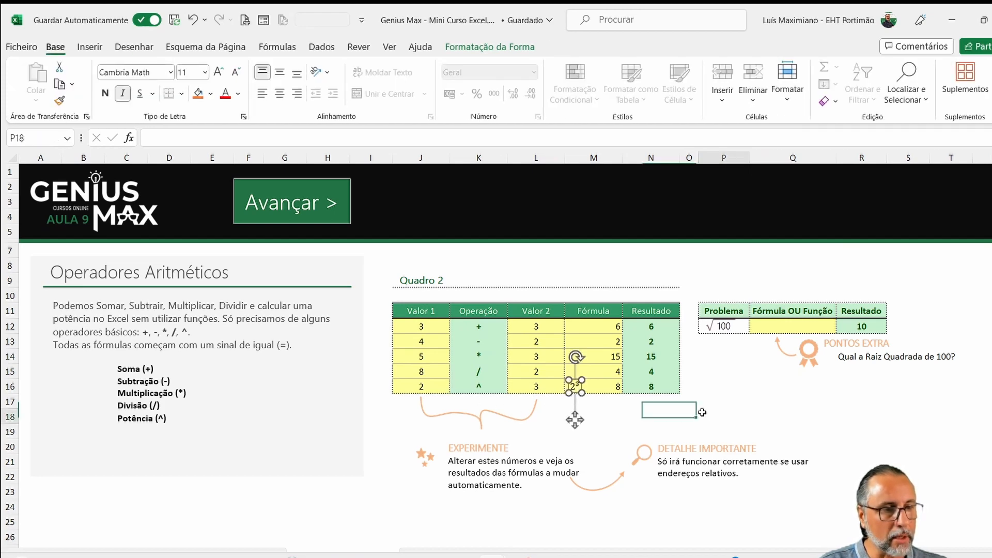
- Insert a stacked-fraction equation with 2 over 8 and place it in the empty area around cell P17, below the Problema table
click(90, 47)
click(855, 90)
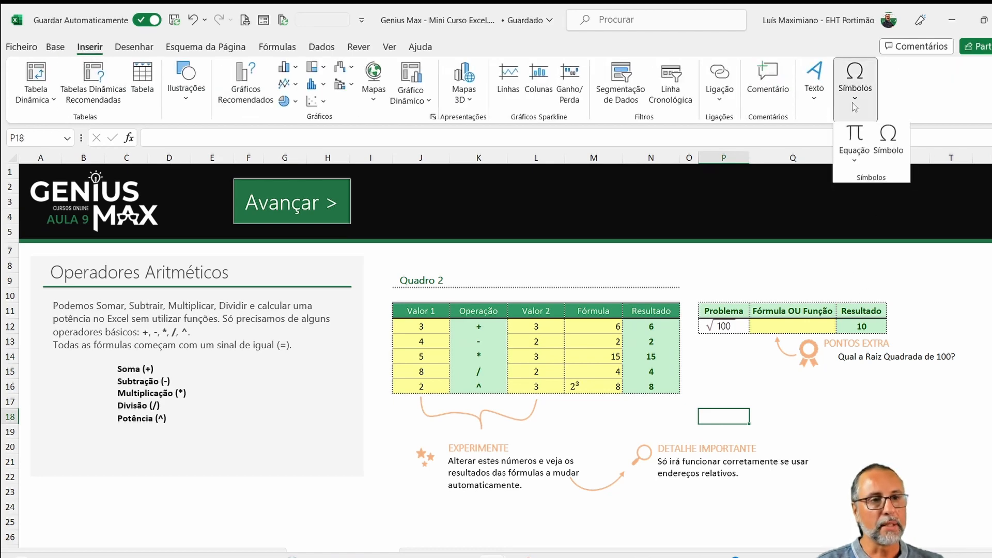
click(854, 135)
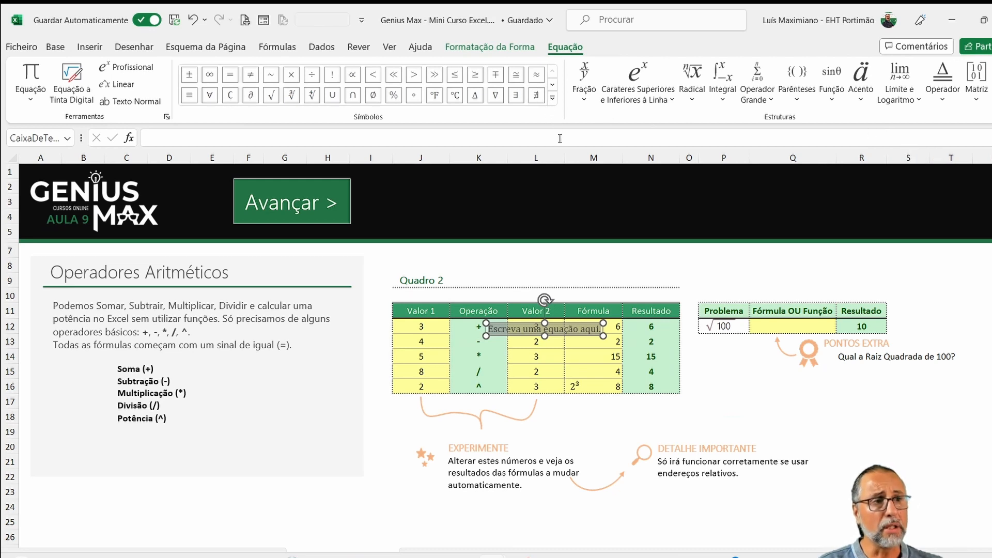
click(585, 102)
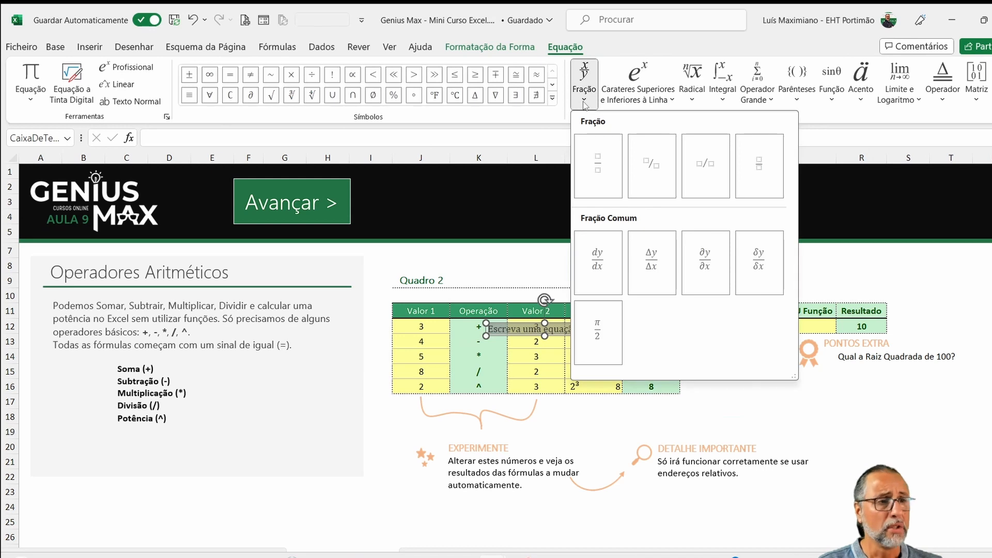
click(592, 157)
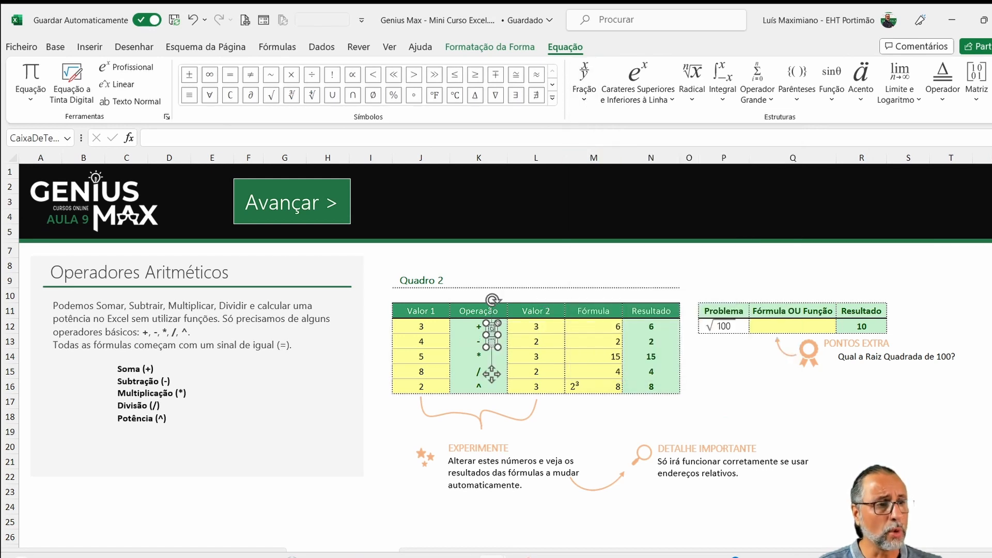
text(2)
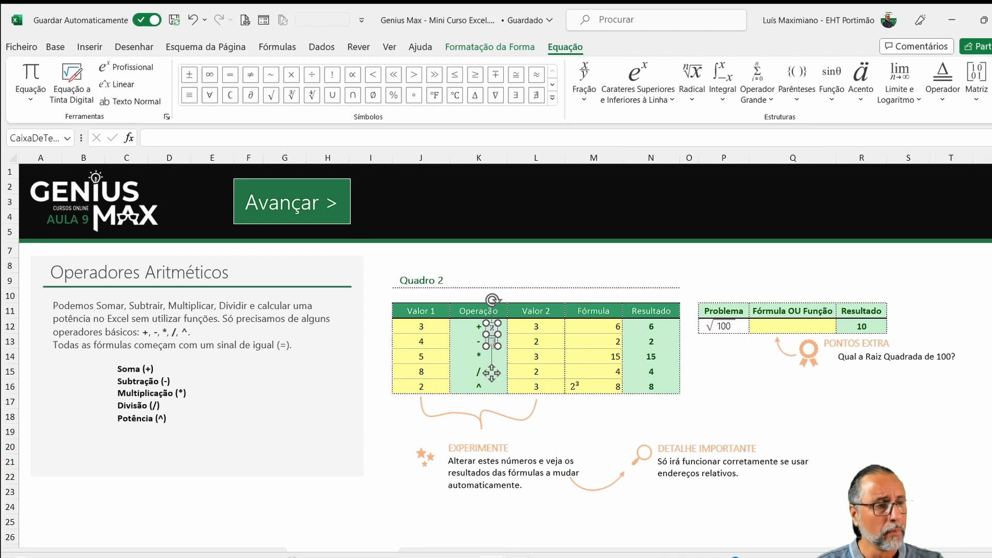
click(492, 342)
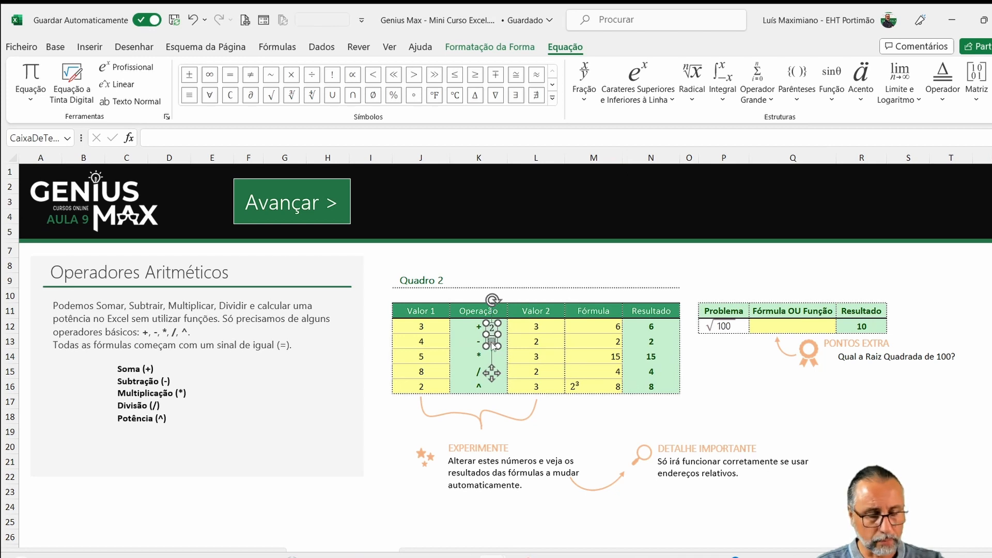
text(8)
drag(500, 341, 719, 413)
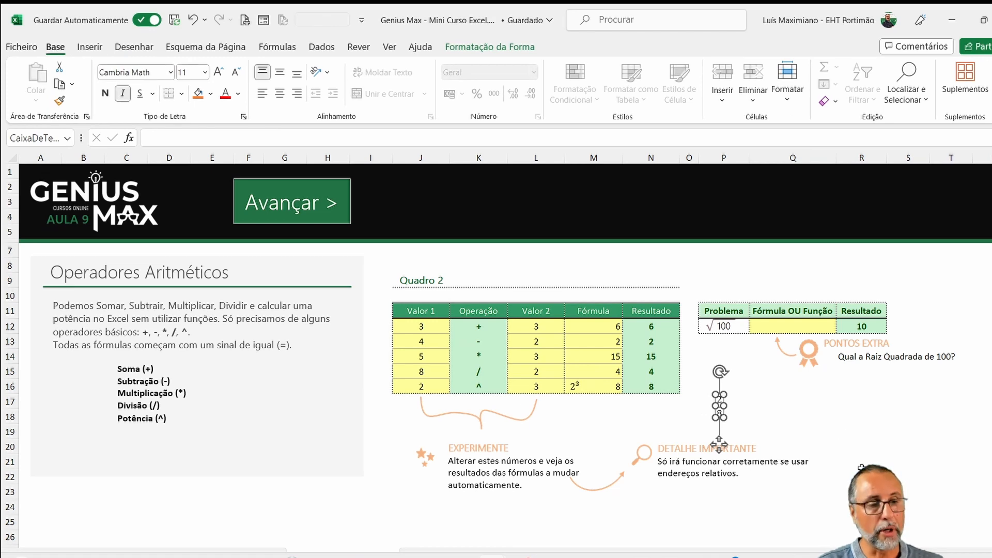
click(838, 421)
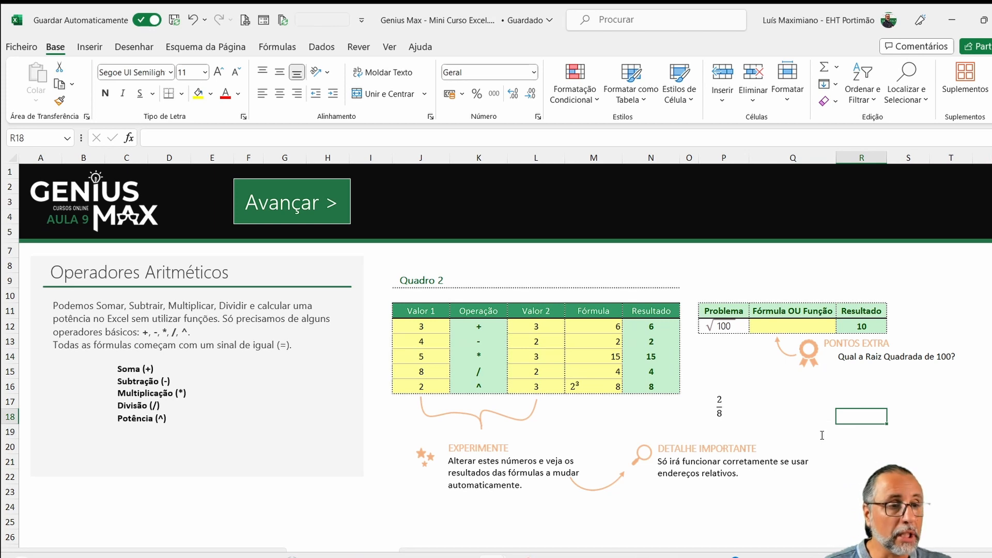
- Enter the square-root formula =P12^0,5 in cell Q12 under Fórmula OU Função
click(775, 327)
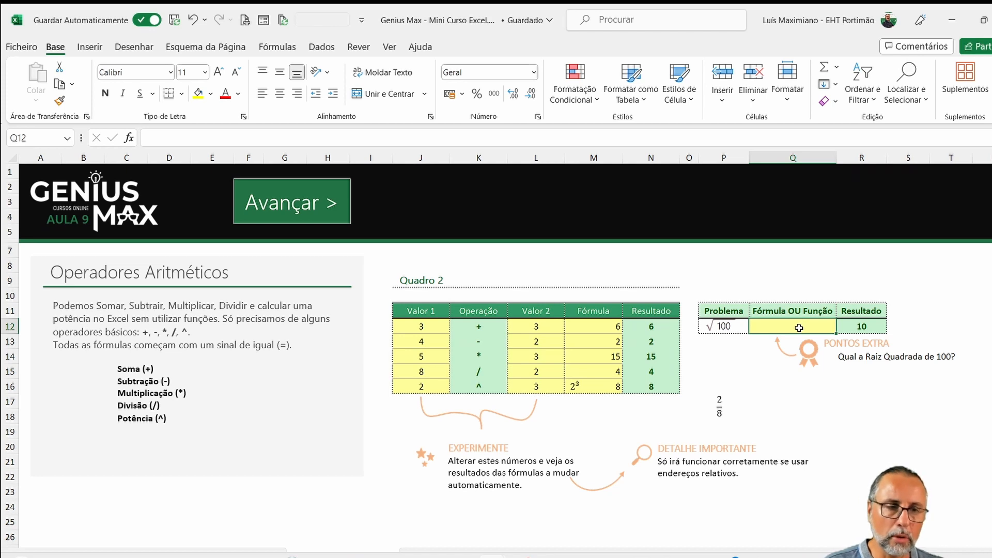
text(=)
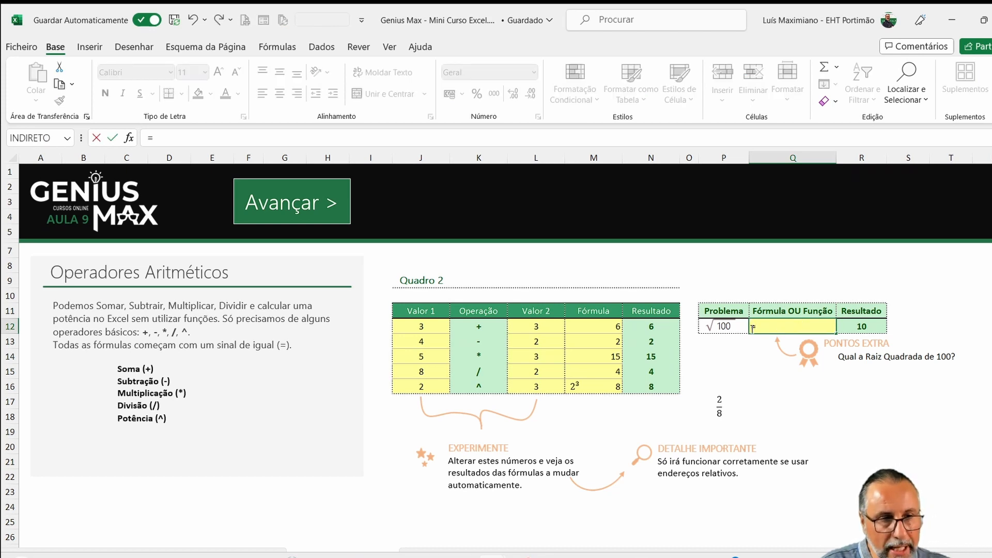
click(743, 327)
click(745, 329)
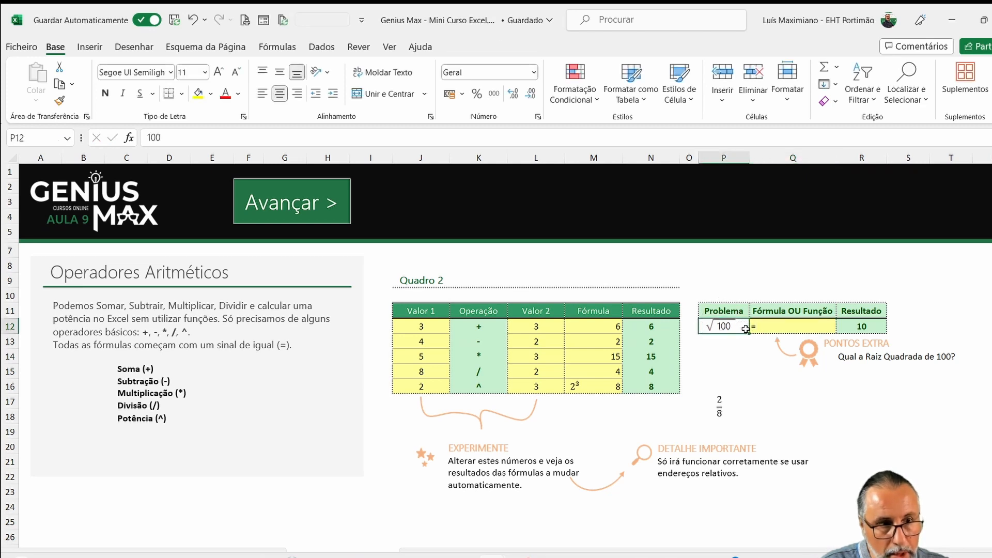
click(775, 327)
double_click(770, 329)
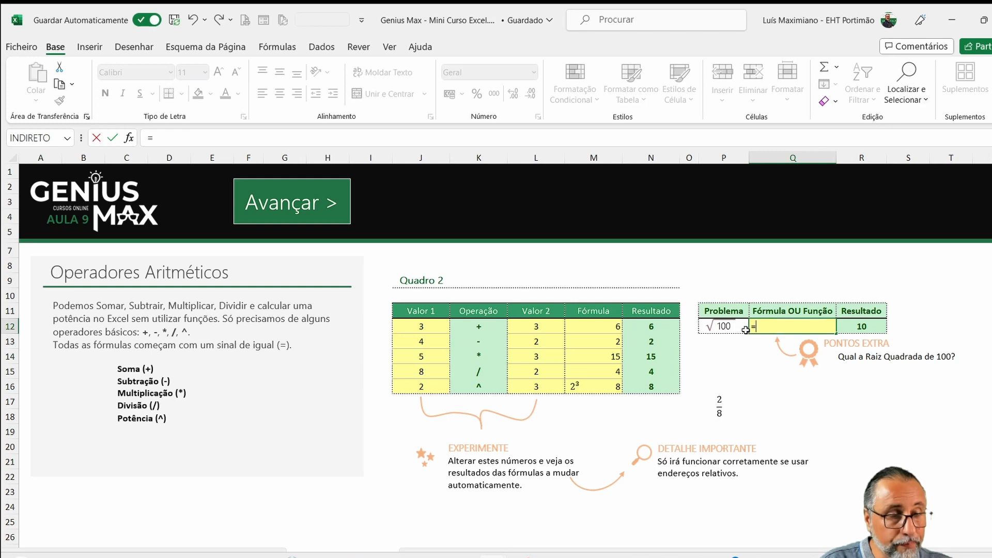
click(745, 329)
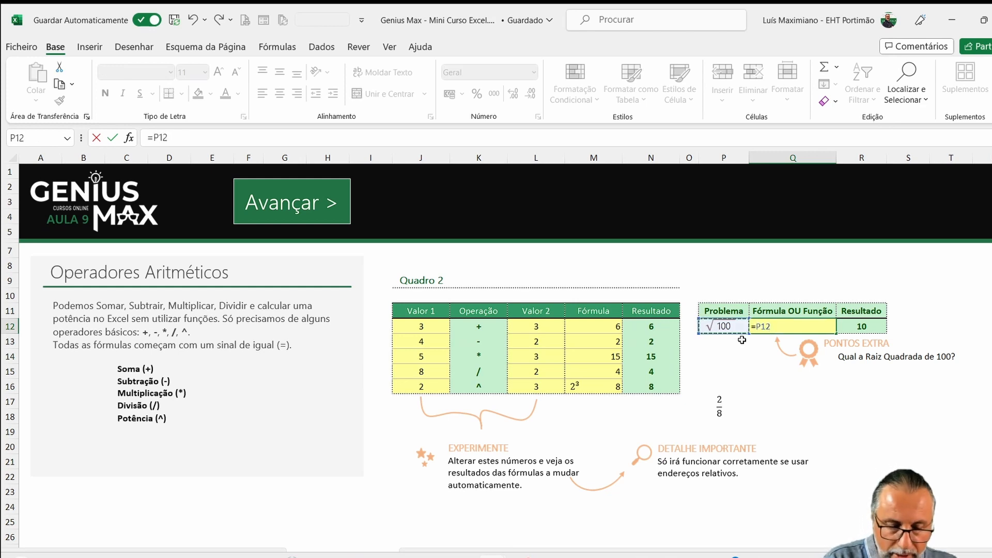
text(^0,5)
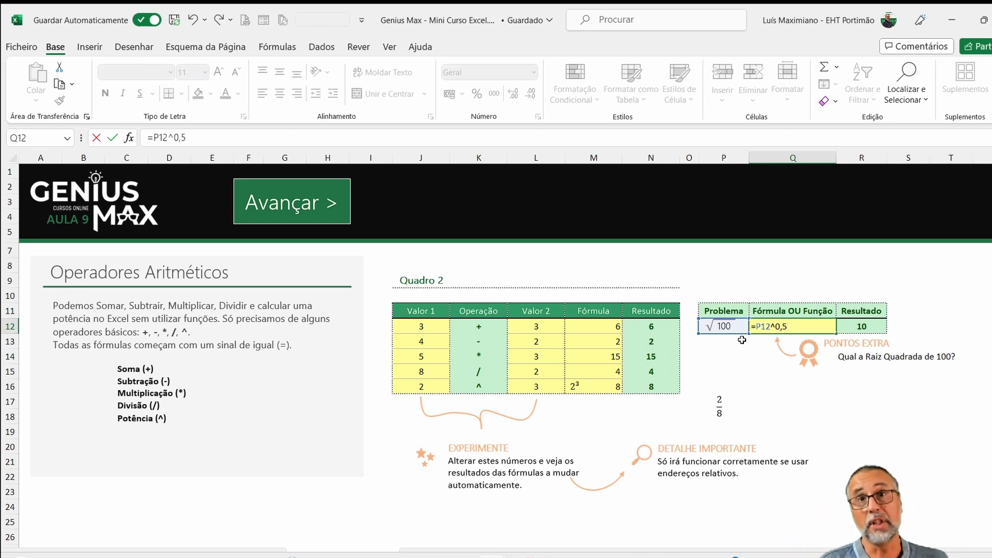
key(Return)
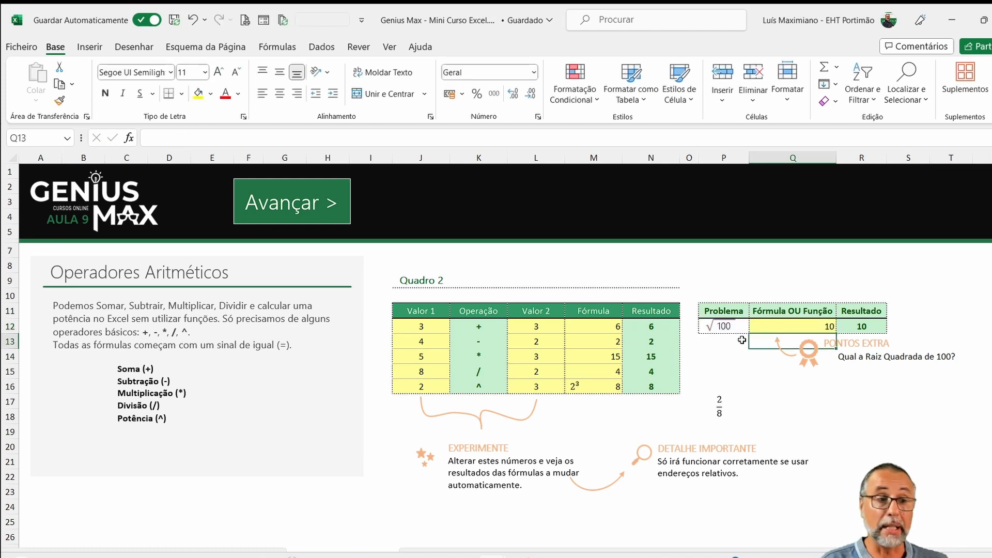
- Set the Problema number in cell P12 to 25
key(Up)
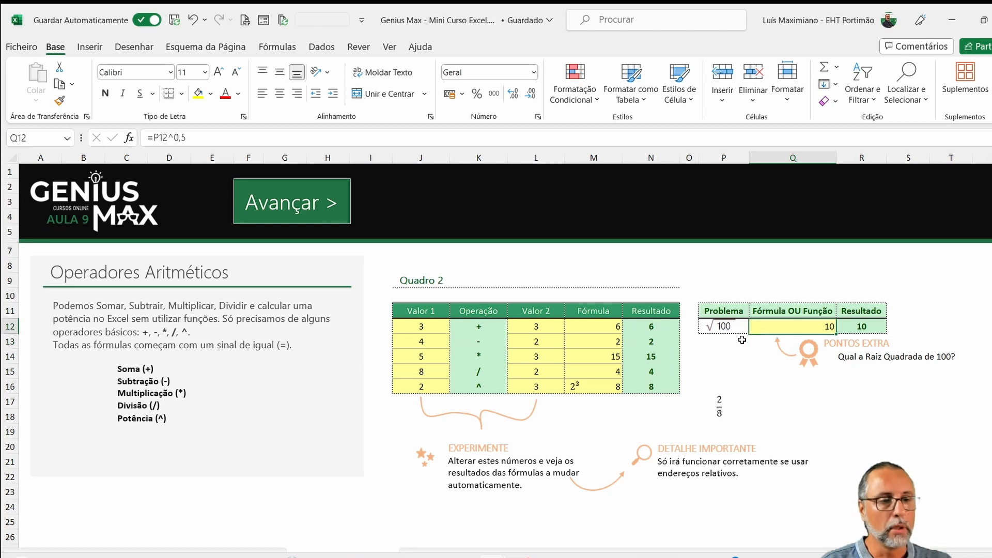
key(Left)
text(25)
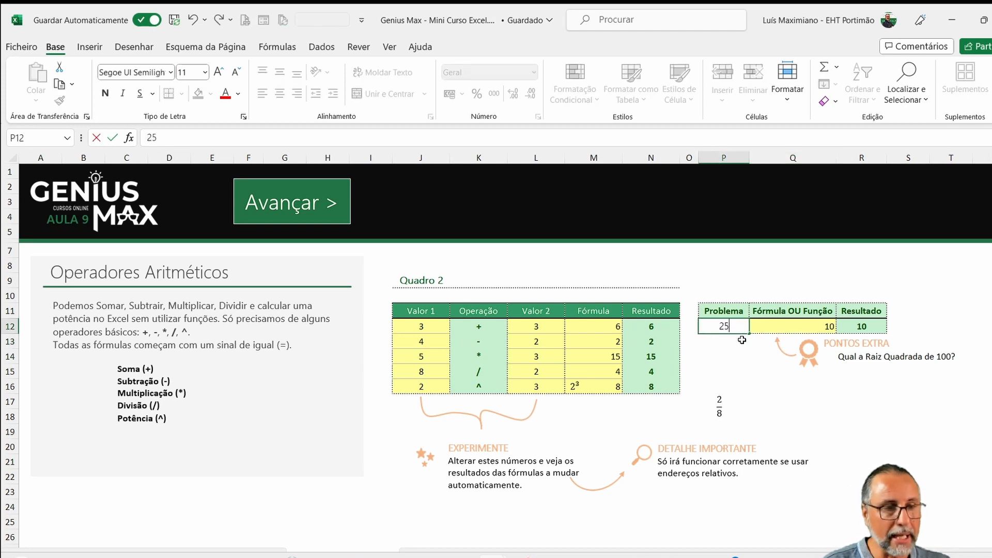
key(Return)
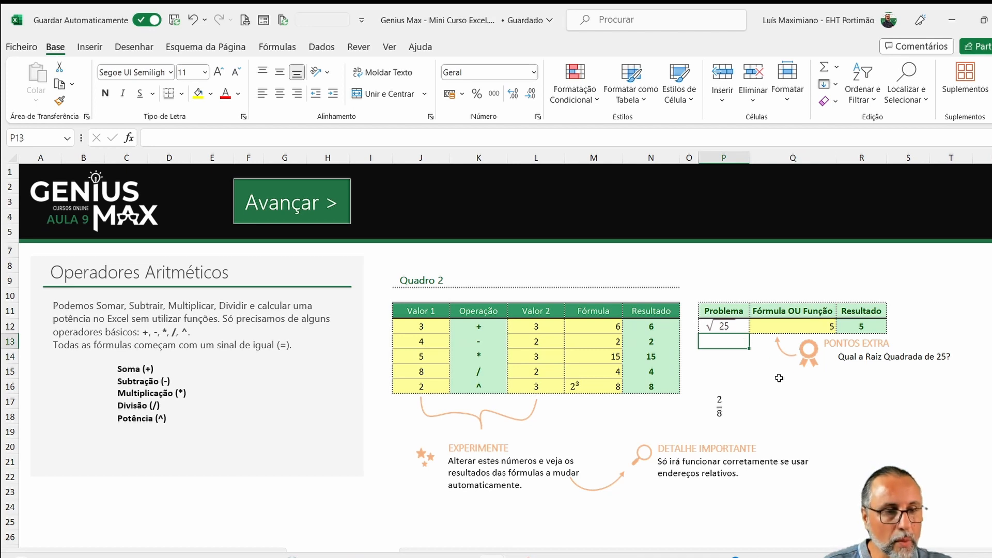
- Enter the square-root function =RAIZQ(P12) in cell Q10, above the Fórmula OU Função header
click(791, 293)
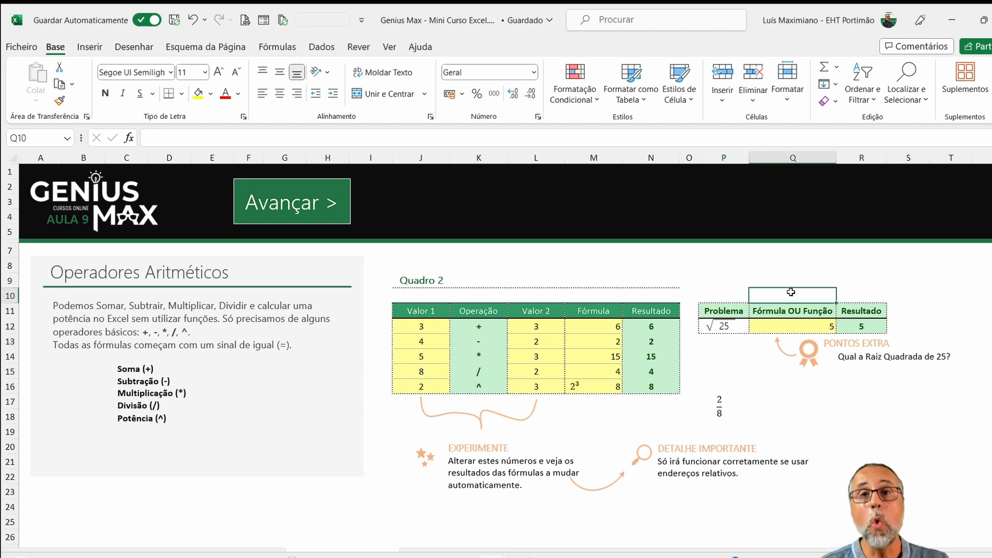
text(=)
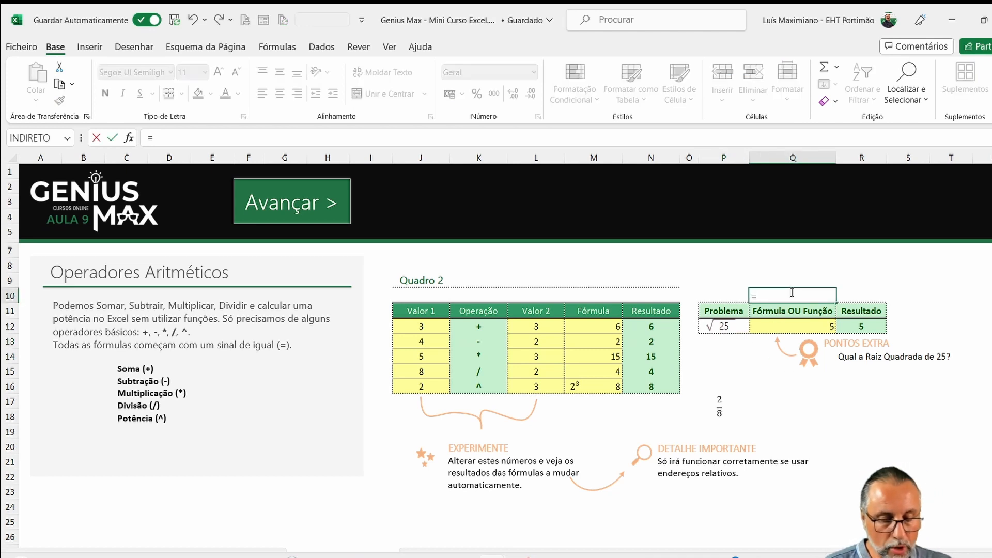
text(raiz)
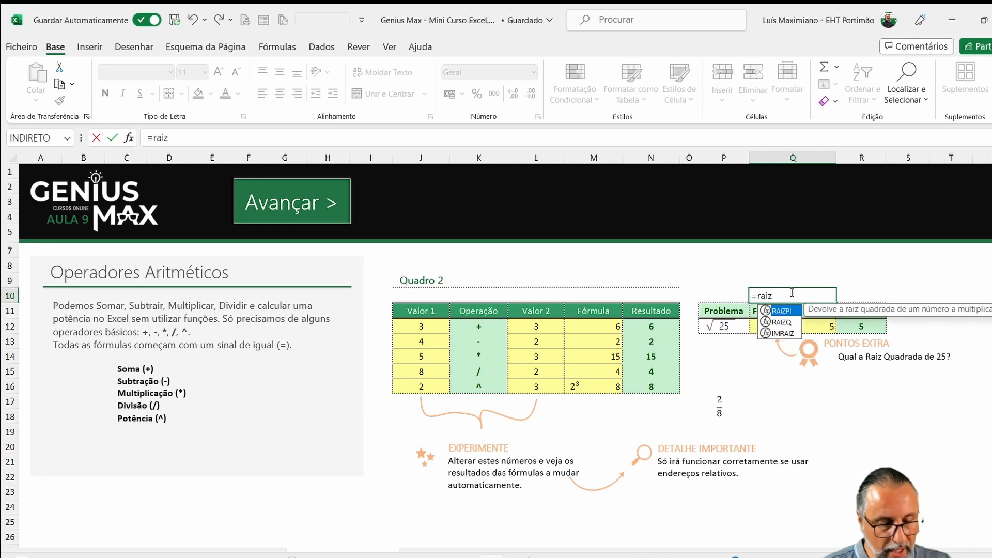
text(q()
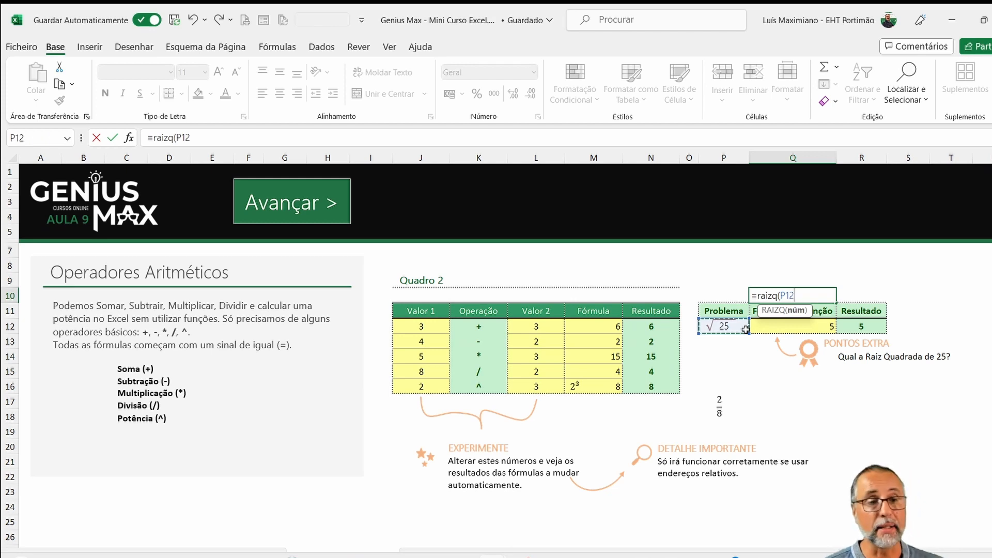
text())
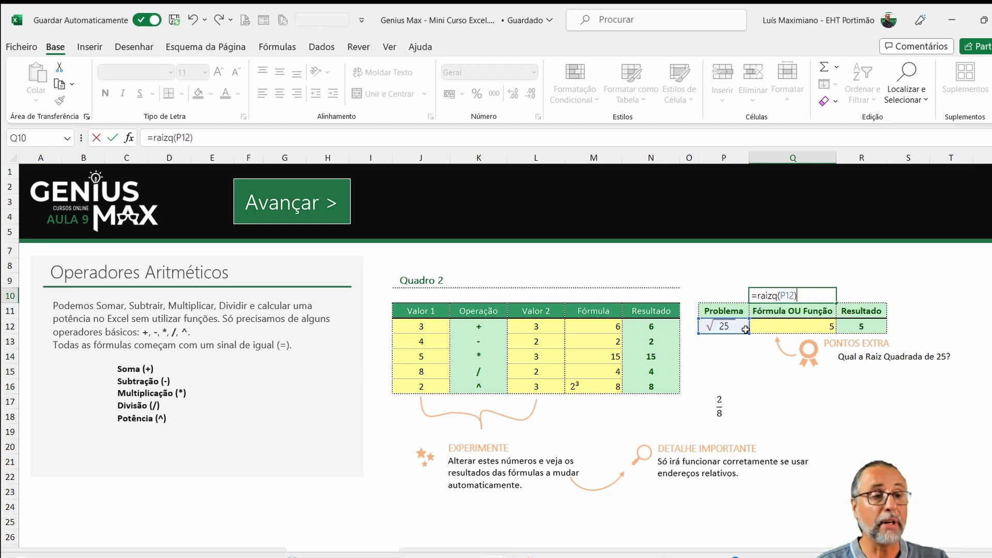
key(Return)
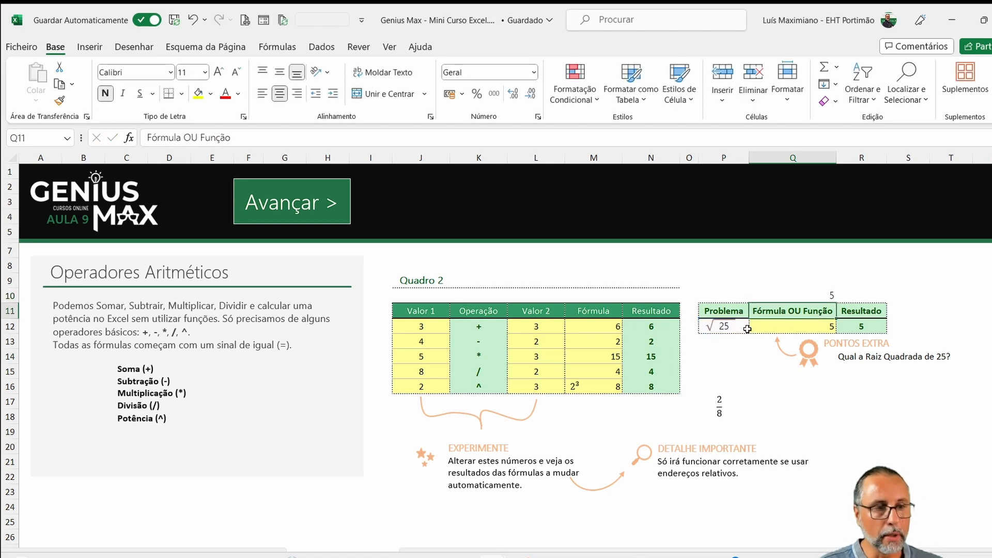
- Set the Problema number in cell P12 back to 100
double_click(742, 328)
key(BackSpace)
key(BackSpace)
text(100)
key(Return)
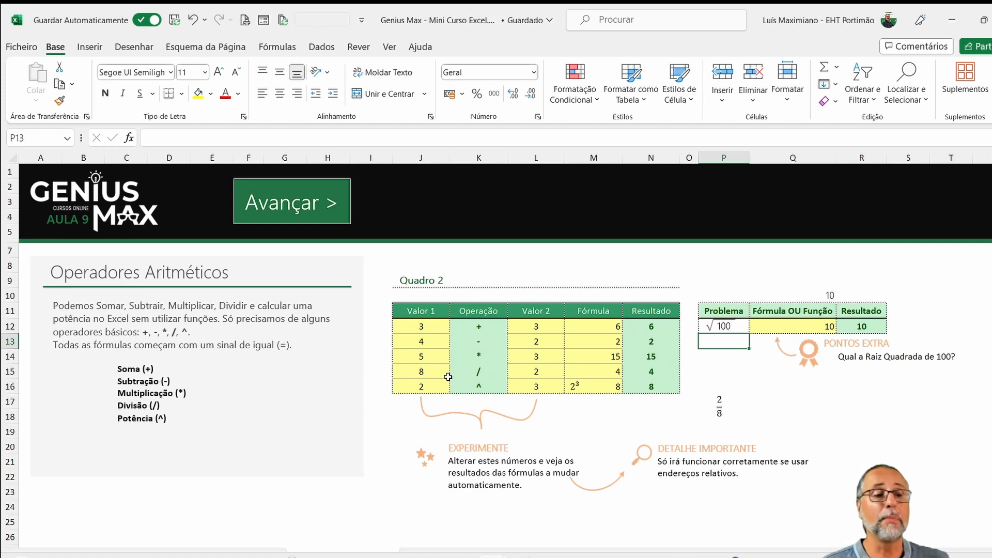
- Set the addition row of Quadro 2 to 8 for Valor 1 (J12) and 4 for Valor 2 (L12)
click(414, 327)
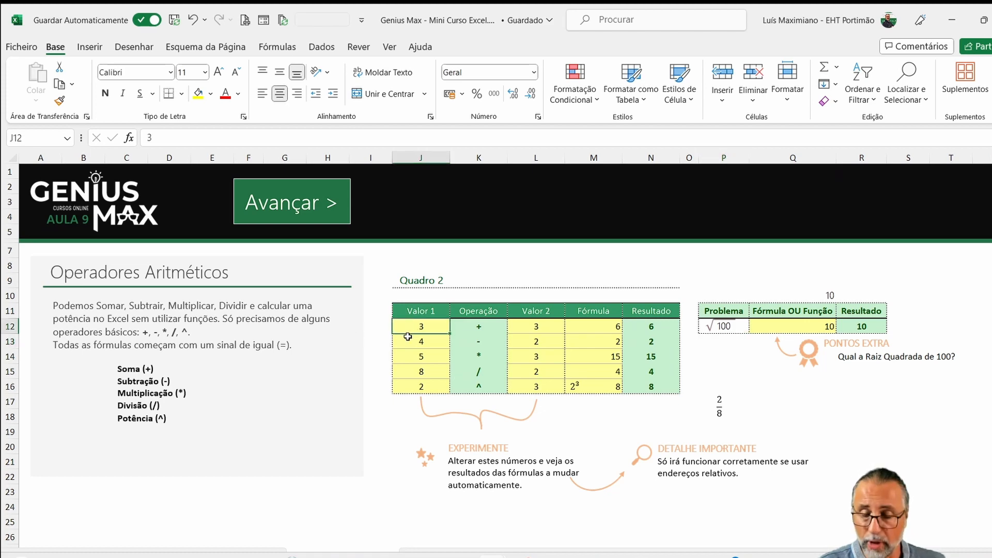
text(8)
key(Tab)
key(Tab)
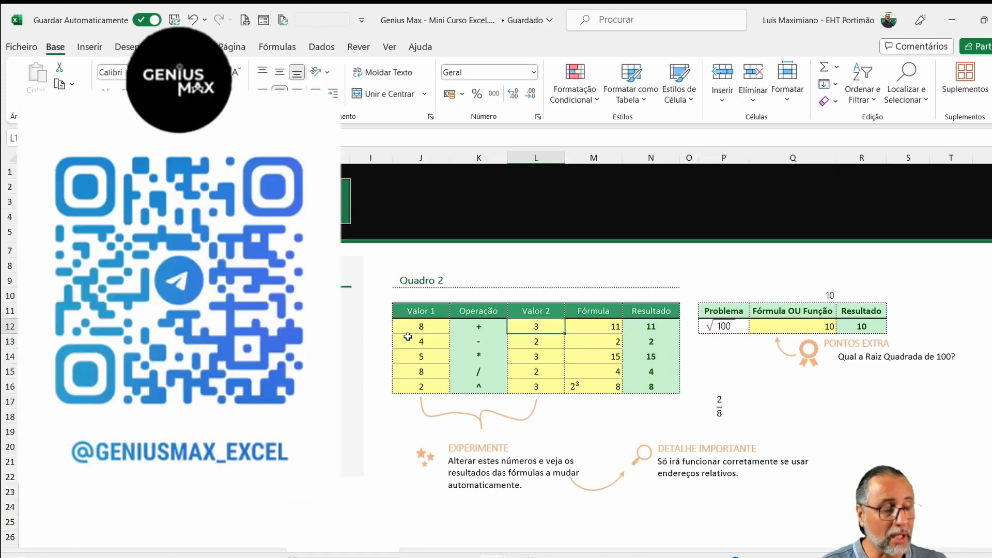
text(4)
key(Return)
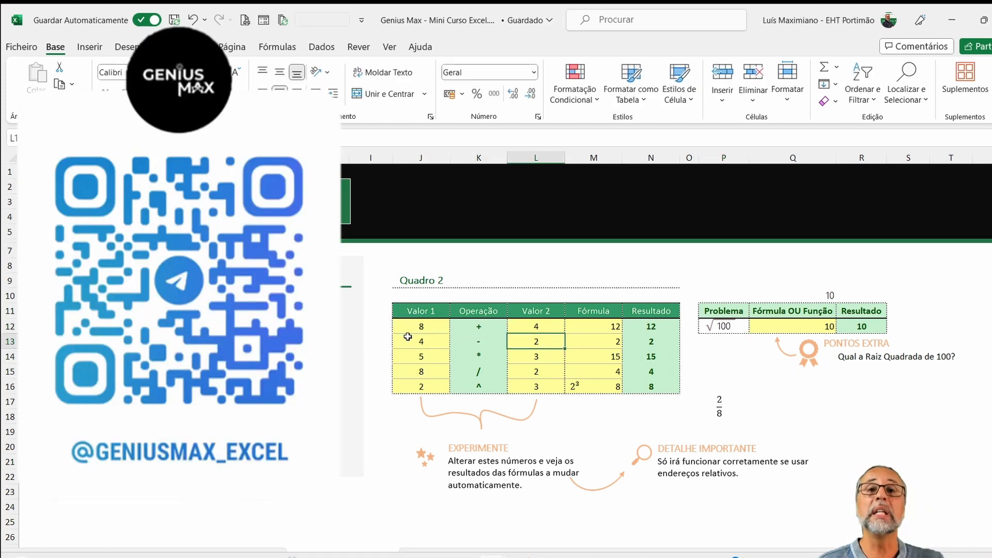